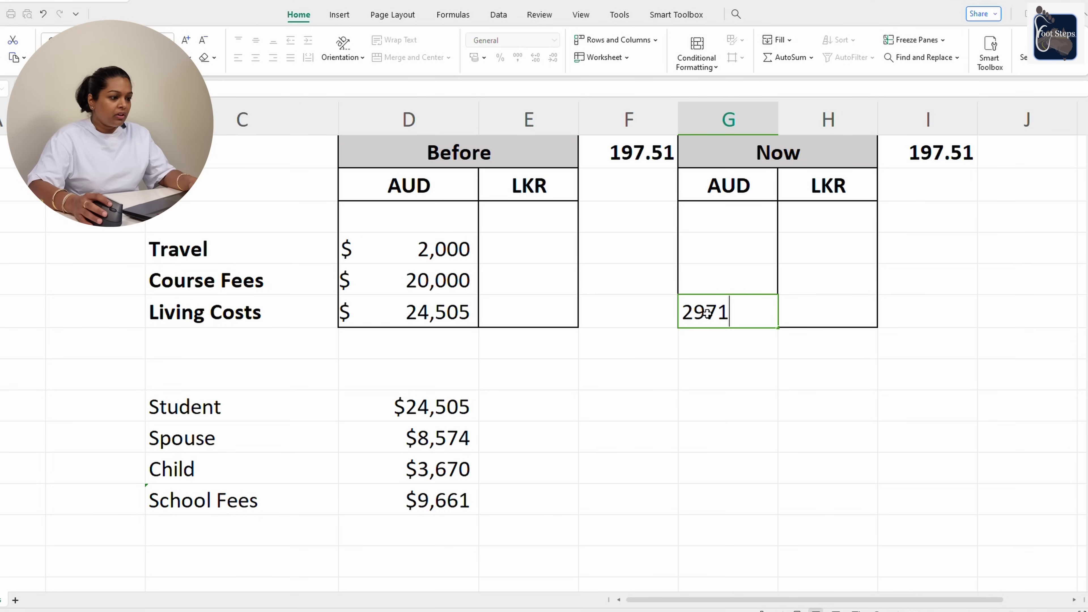
- Enter 29710 as the Living Costs AUD amount in the Now table
text(0)
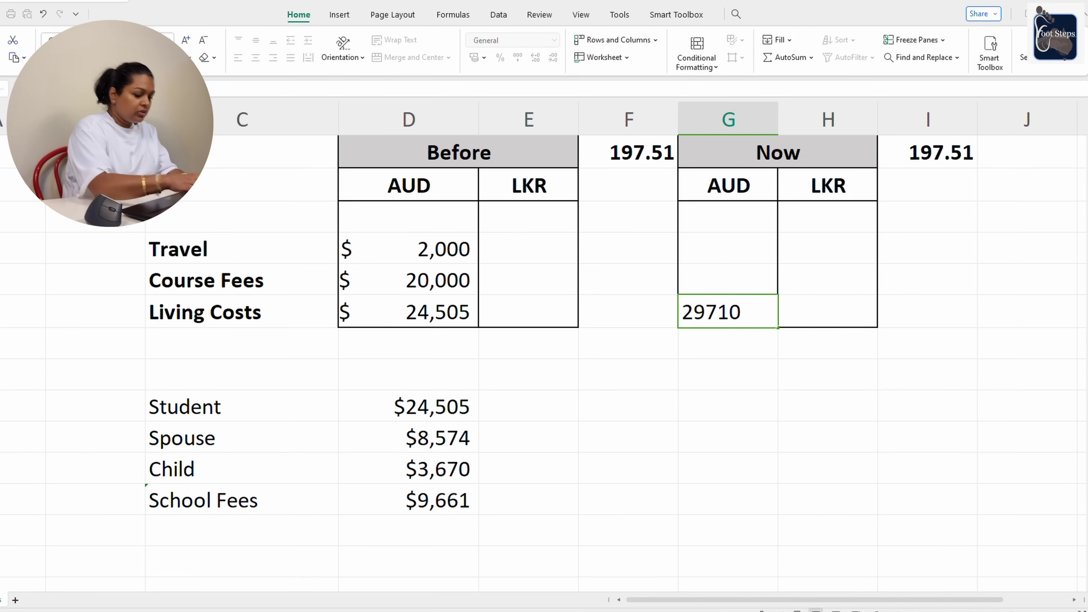
click(701, 406)
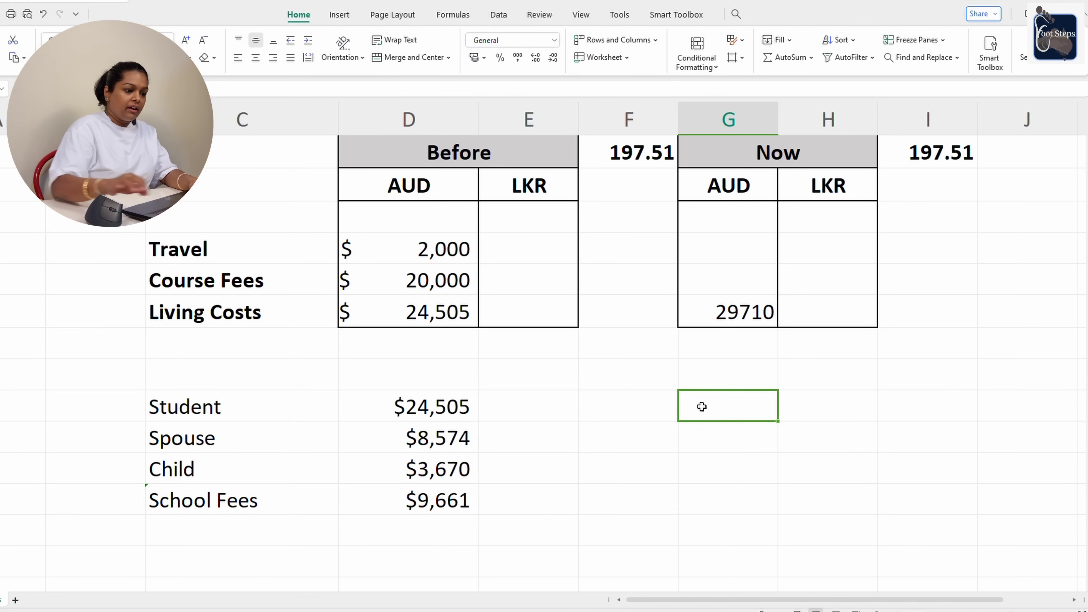
- Calculate the Before Travel cost in LKR by multiplying D4 by the exchange rate in F1
click(282, 247)
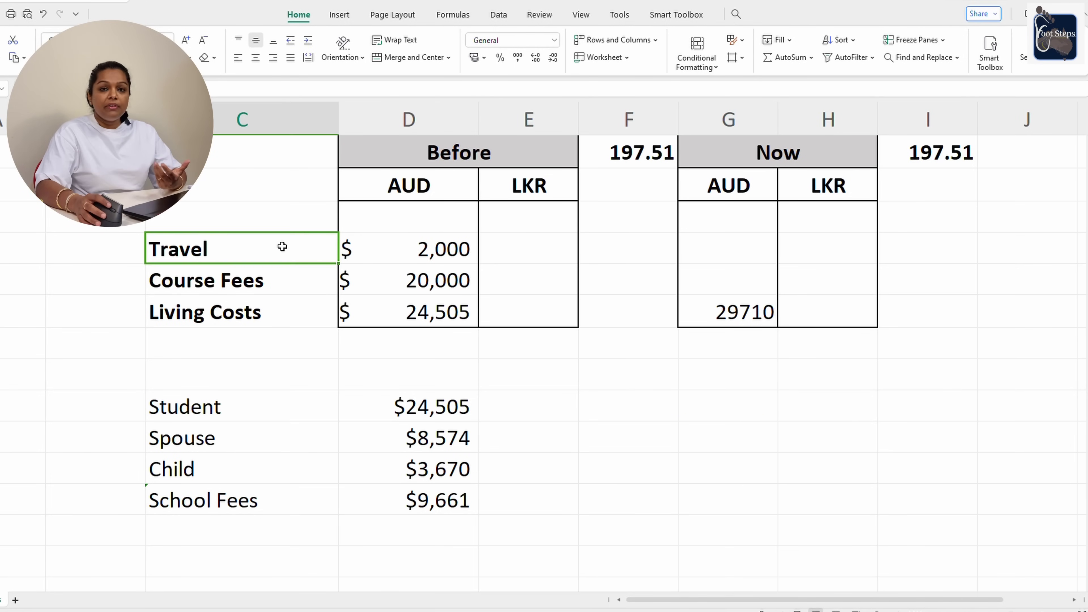
click(420, 258)
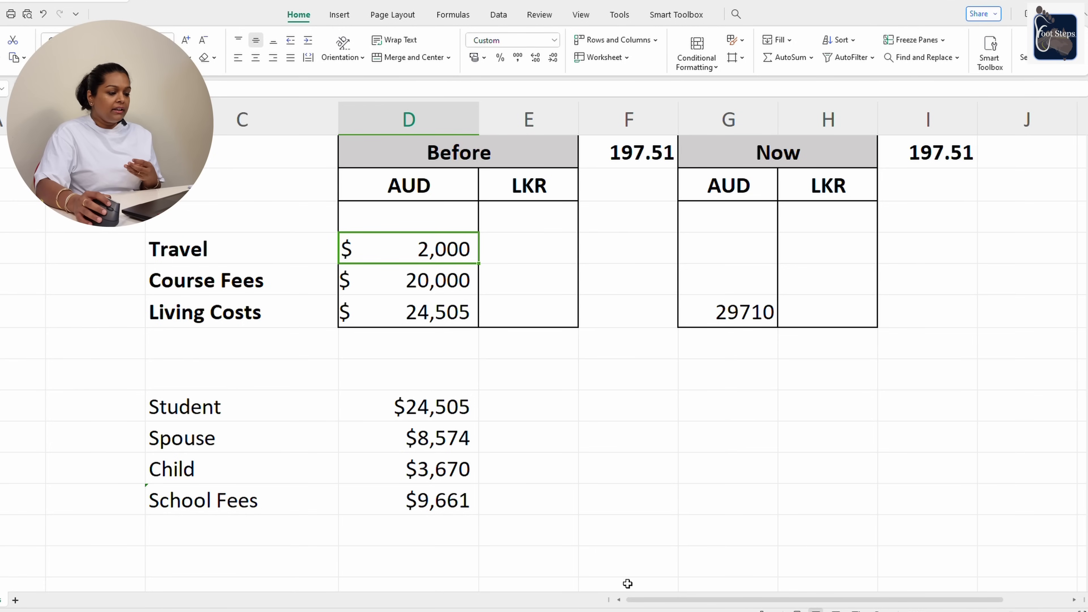
click(558, 251)
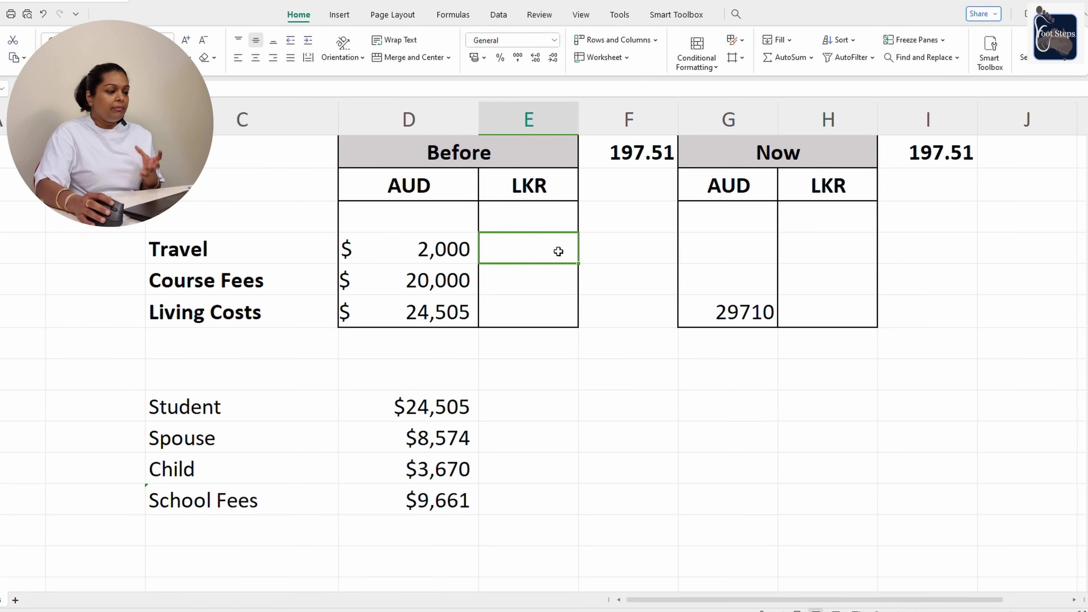
text(+)
click(473, 253)
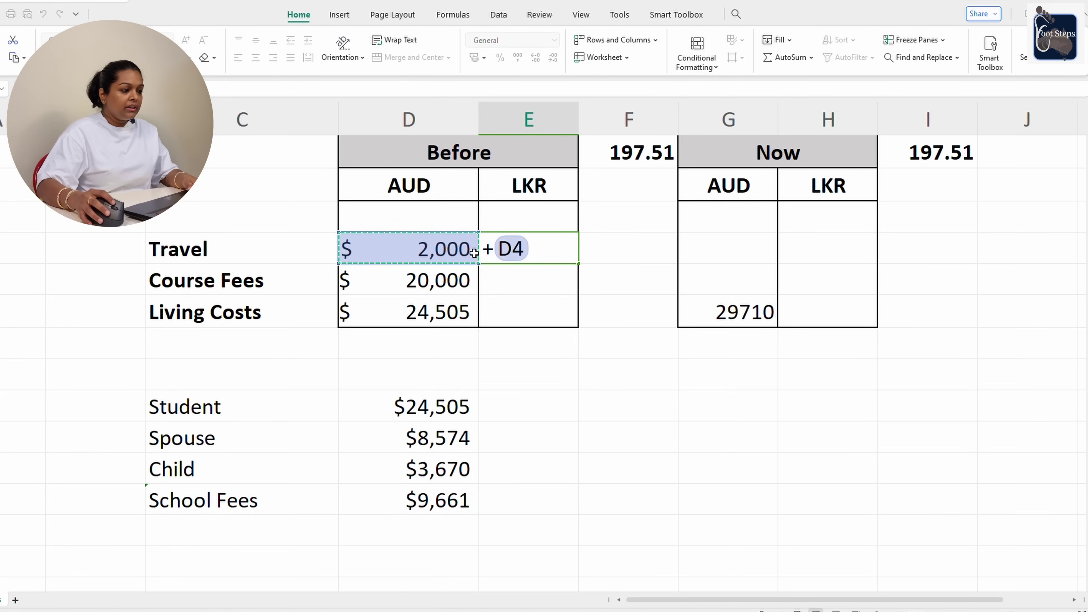
text(*)
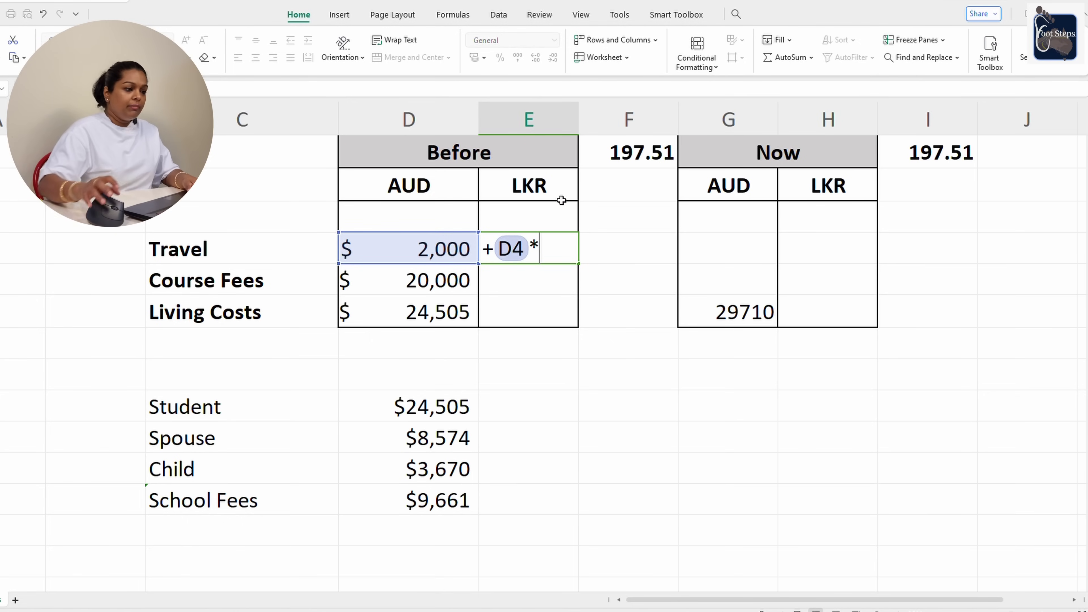
click(619, 160)
key(Return)
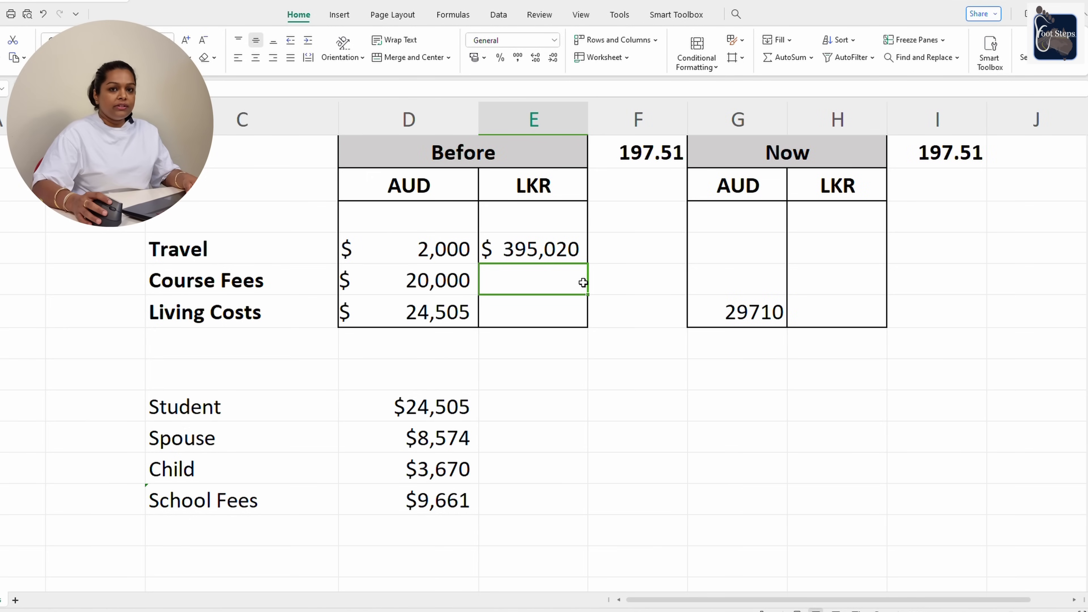
- Calculate the Before Course Fees in LKR by multiplying D5 by the exchange rate in F1
text(+)
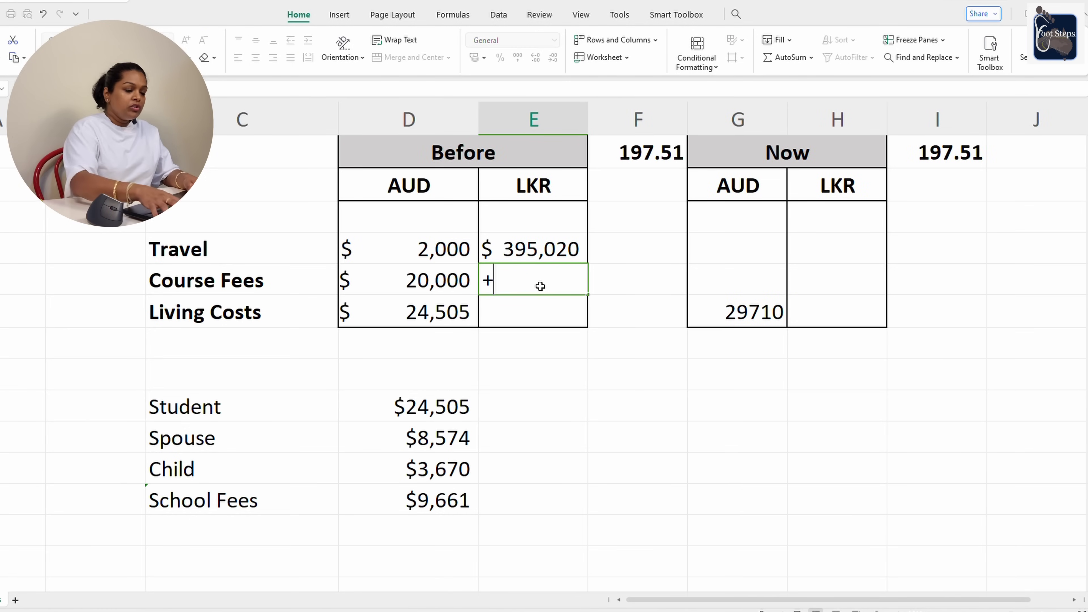
click(423, 292)
text(*)
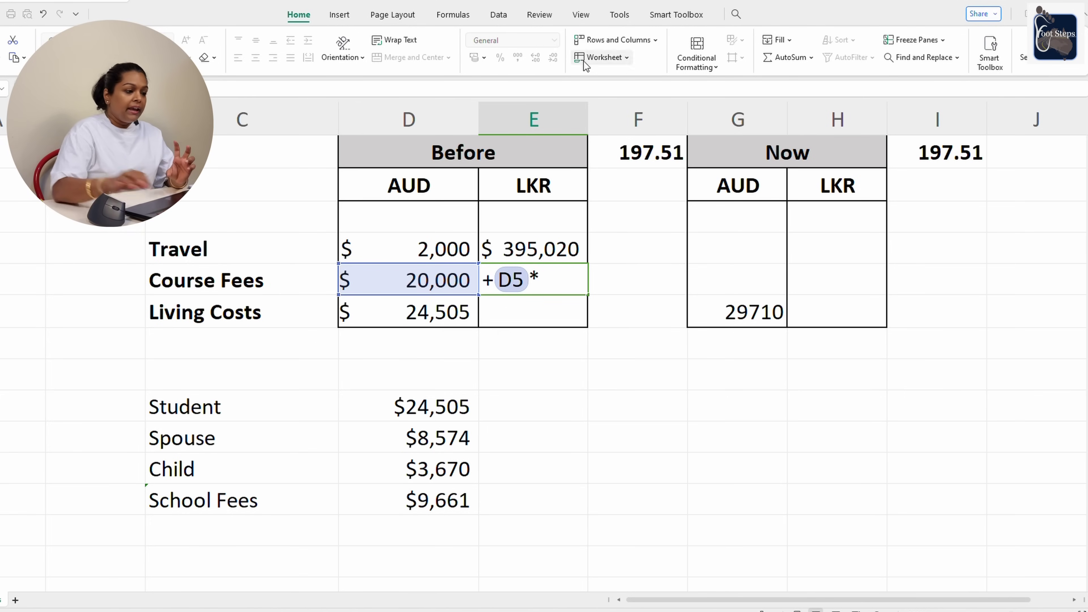
click(655, 150)
key(Return)
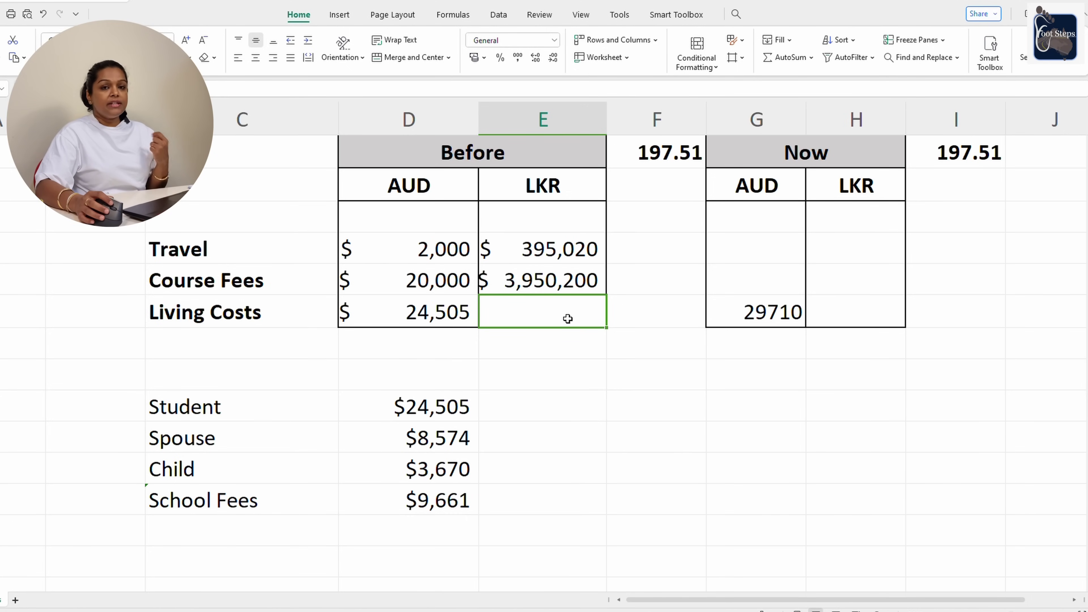
- Calculate the Before Living Costs in LKR by multiplying D6 by the exchange rate in F1
text(+)
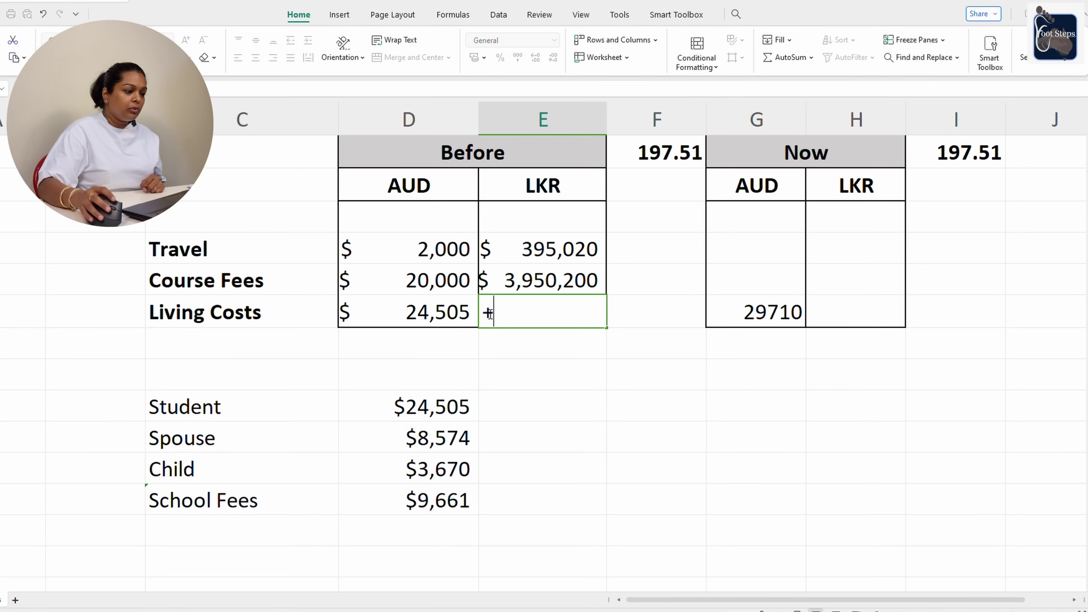
click(474, 315)
text(*)
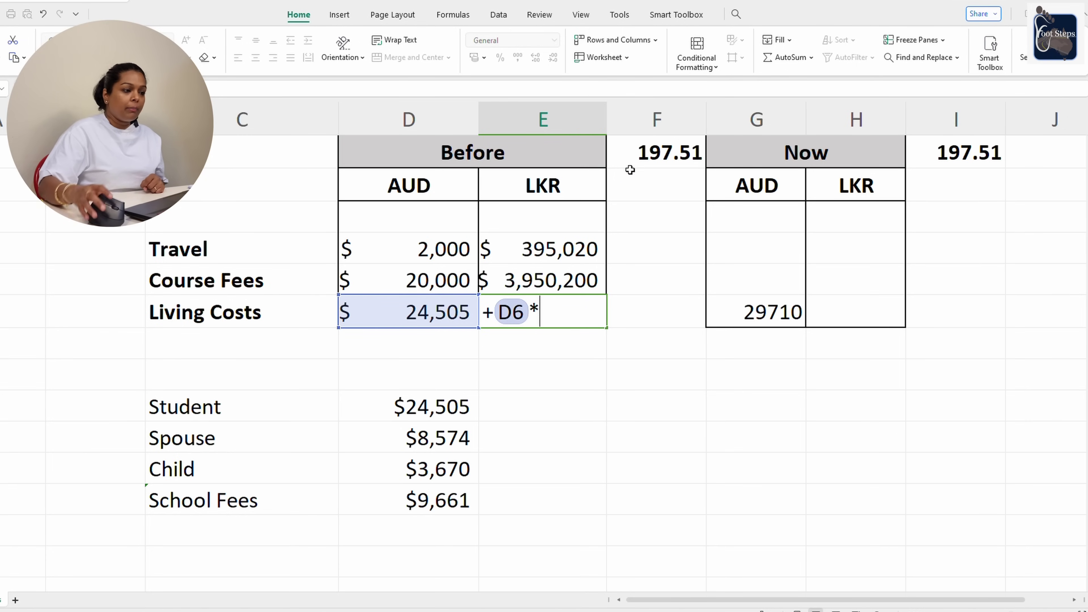
click(647, 155)
key(Return)
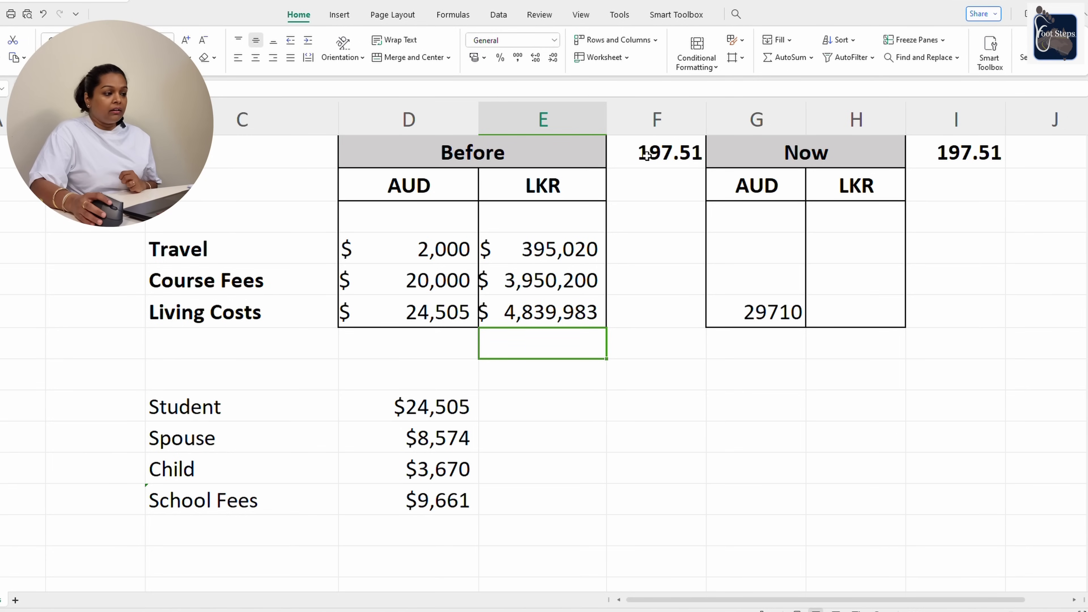
- Format the three Before LKR amounts with thousands separators and two decimals, without a currency symbol
drag(533, 257, 525, 326)
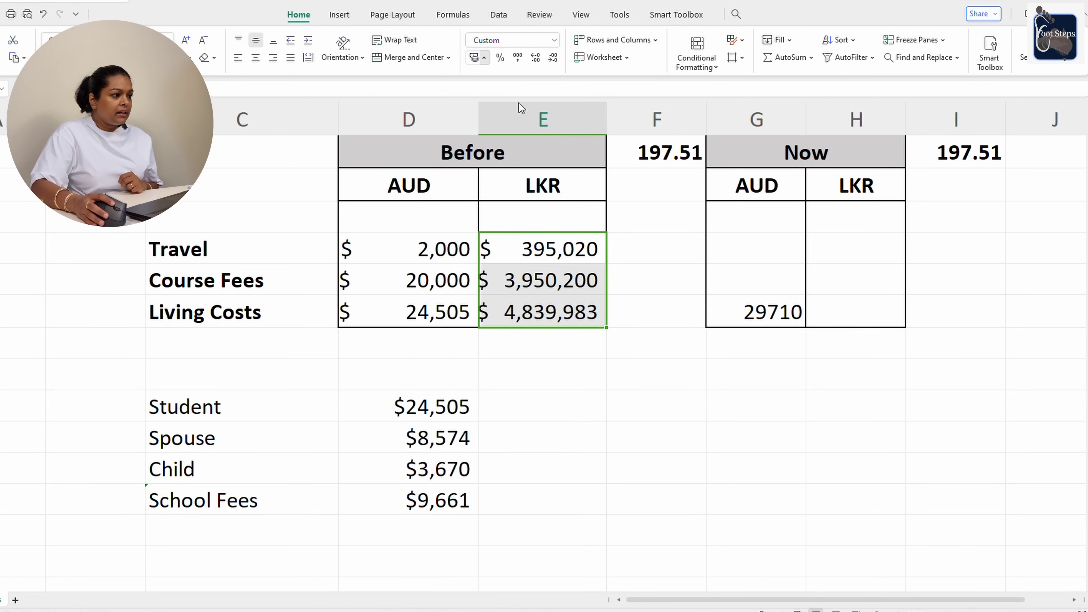
click(476, 57)
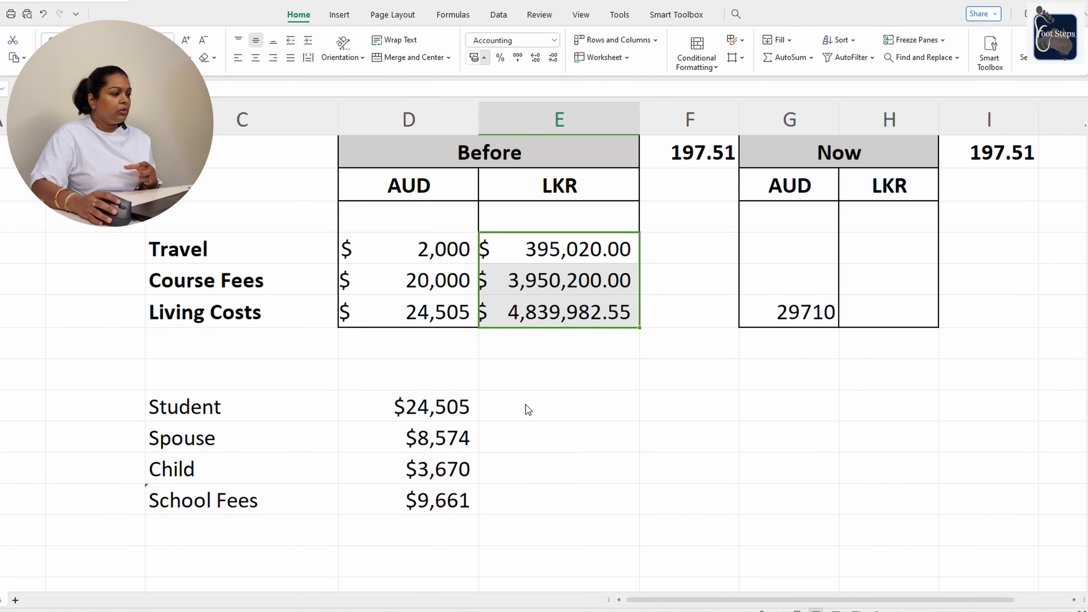
key(ctrl+shift+grave)
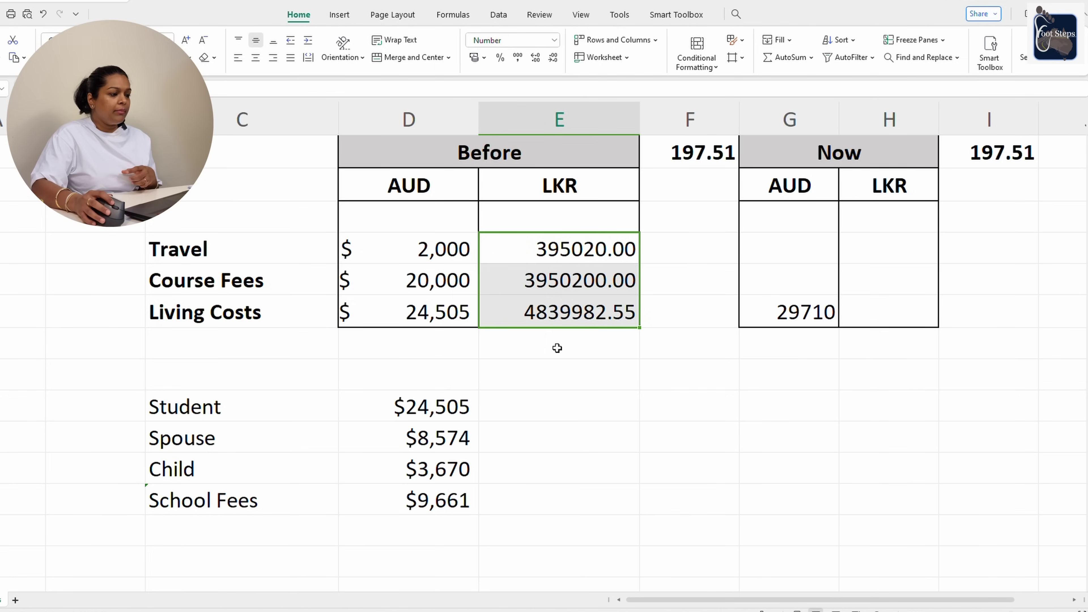
click(560, 382)
drag(562, 251, 573, 309)
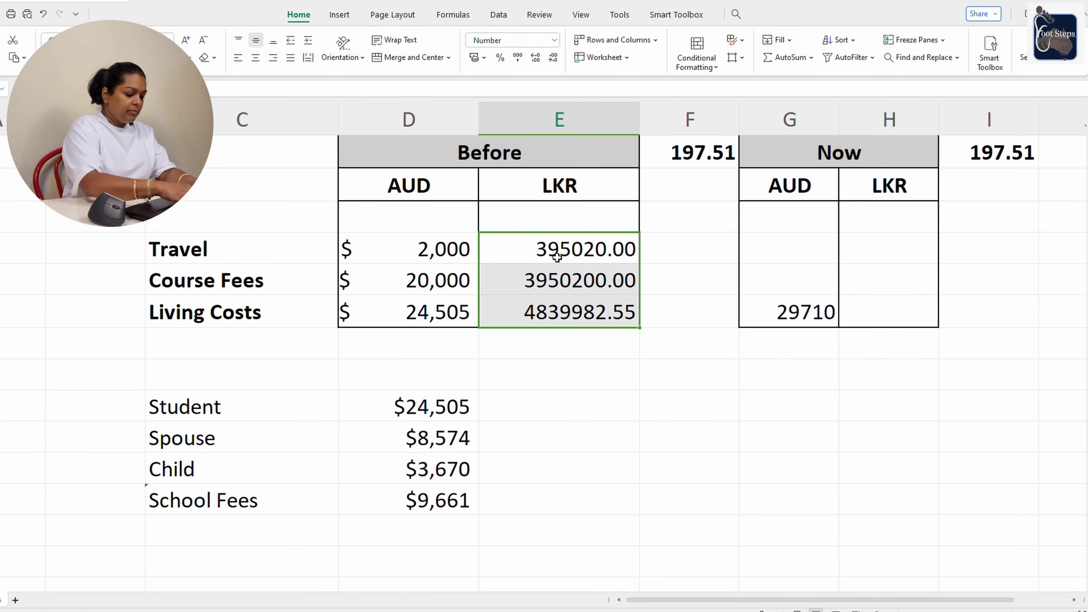
click(518, 57)
- Add a sum of the three Before LKR amounts in the cell directly below Living Costs
click(637, 355)
key(alt+equal)
key(Return)
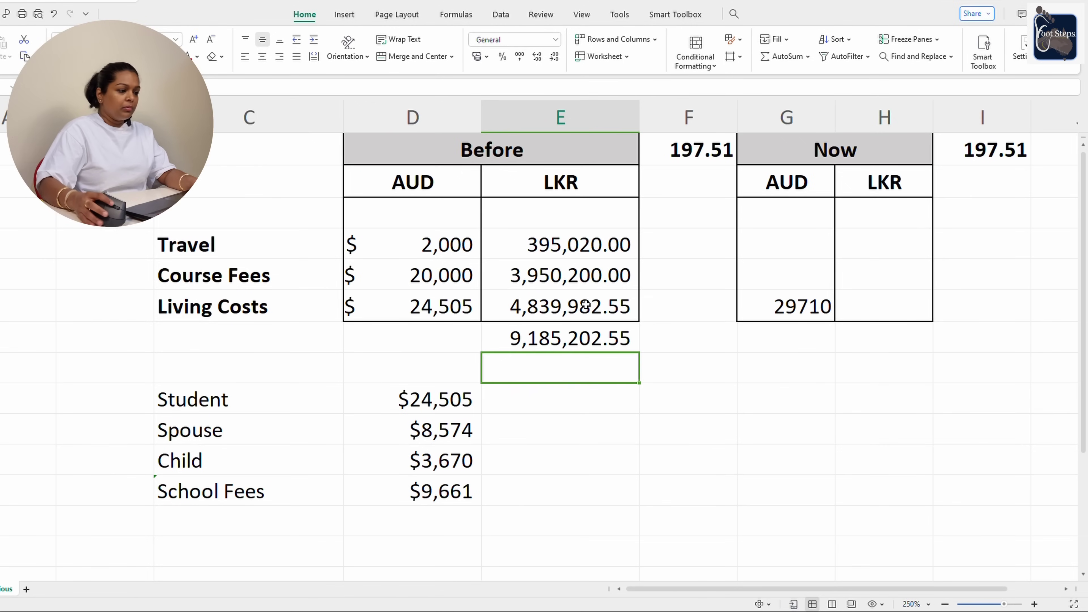
click(579, 344)
click(412, 346)
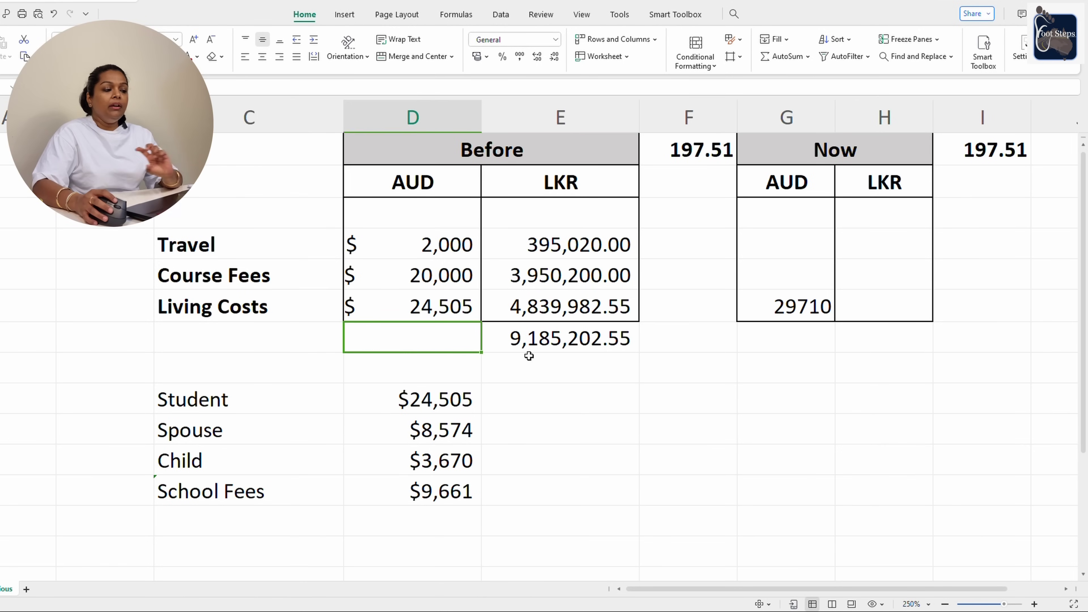
click(544, 346)
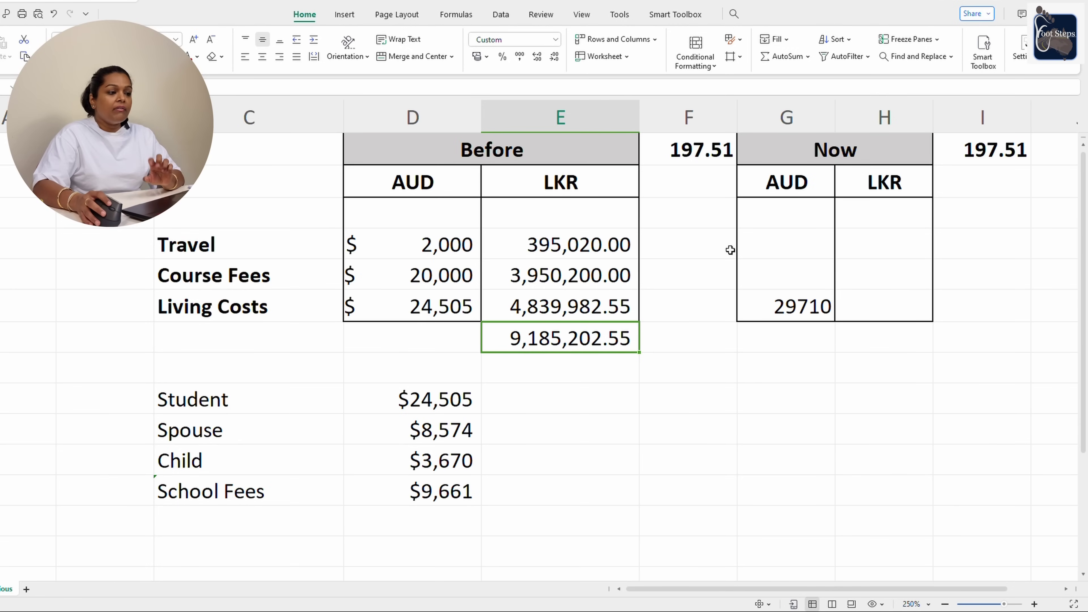
- Enter 2000 as the Travel AUD amount in the Now table
click(785, 236)
text(200)
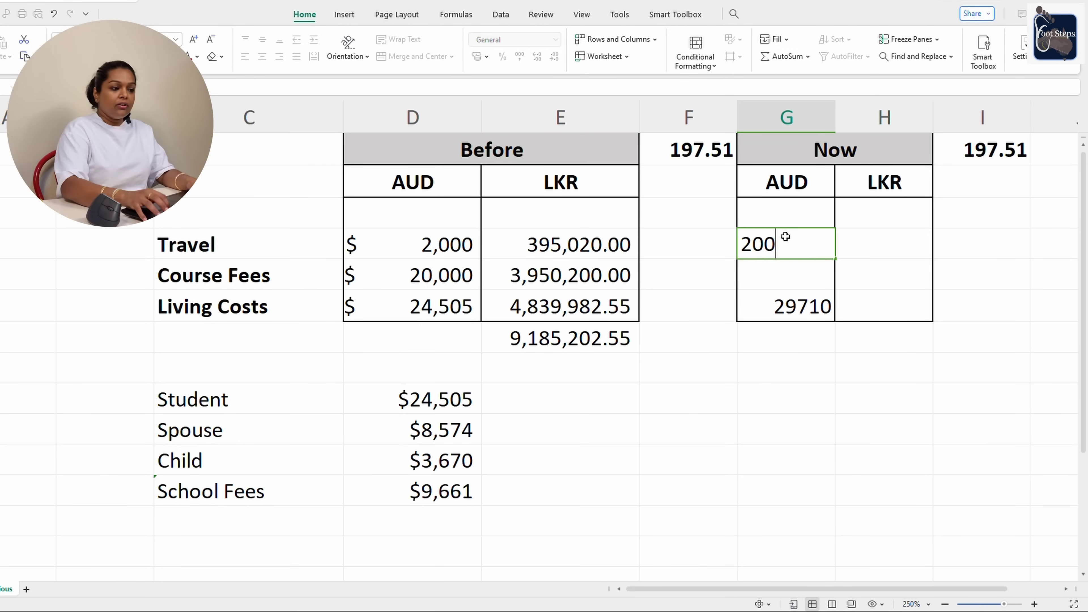
text(0)
- Calculate the Now Travel cost in LKR by multiplying G4 by the exchange rate in I1
click(906, 247)
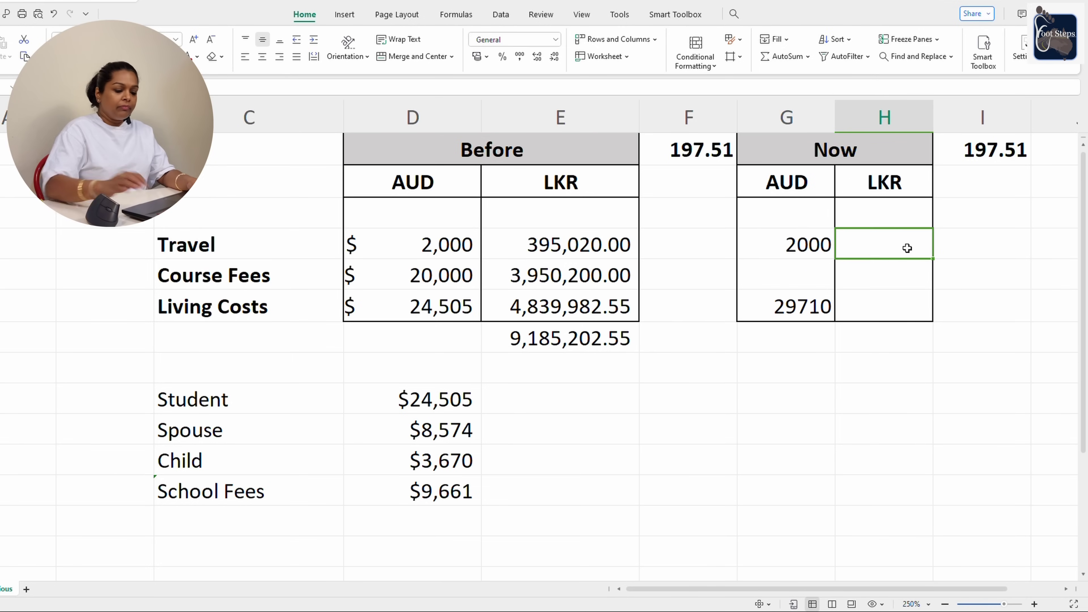
text(+)
click(745, 236)
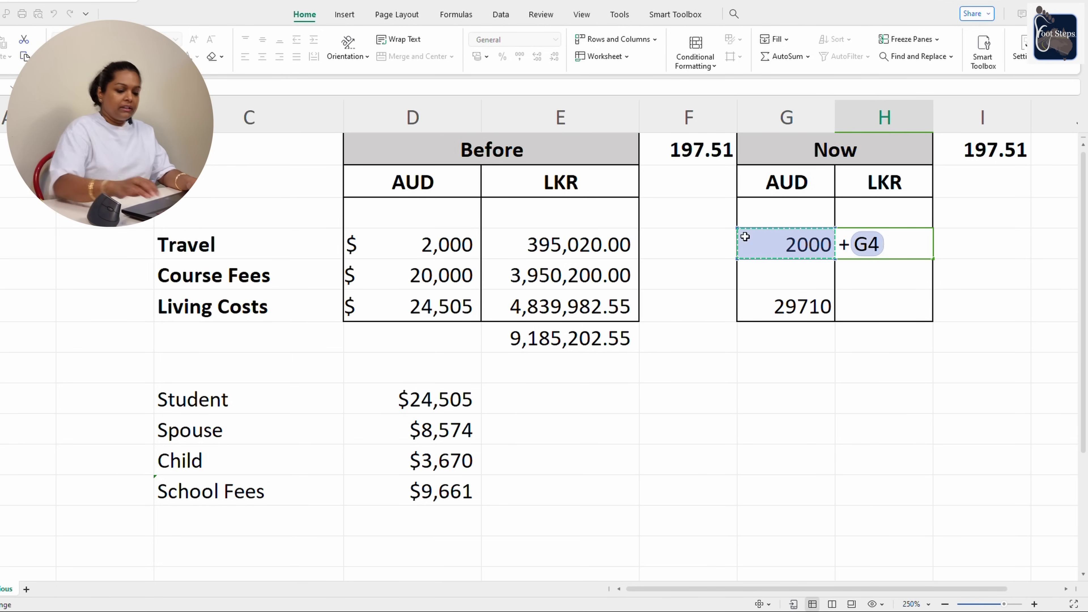
text(*)
click(994, 150)
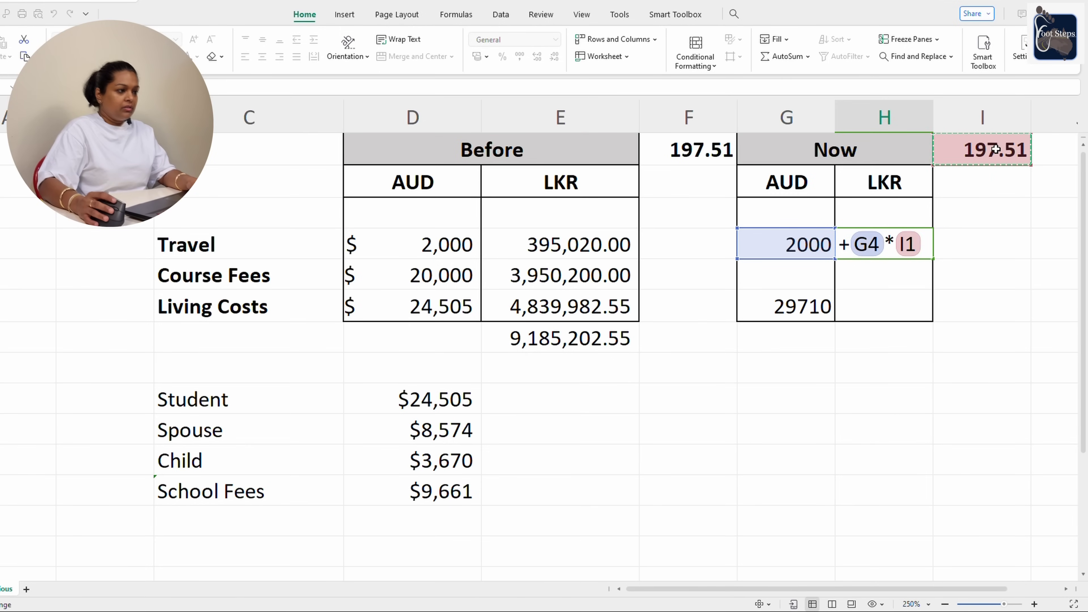
key(Return)
- Apply the dollar accounting format to the Now AUD cells from Travel to Living Costs
drag(784, 255, 788, 305)
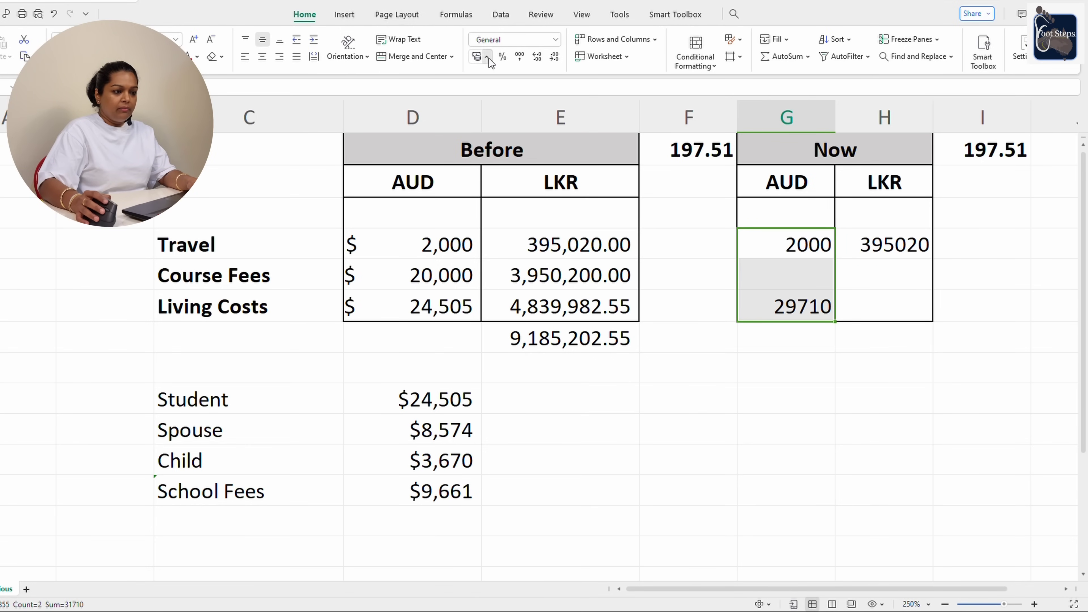
click(504, 87)
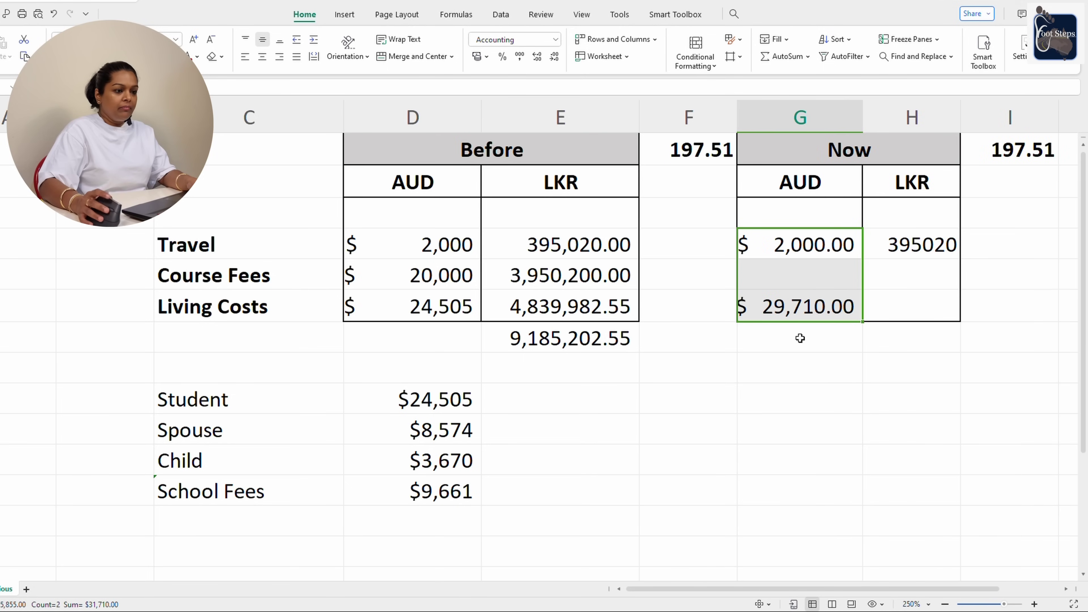
click(922, 399)
- Format the Now Travel LKR amount with a thousands separator and two decimals
click(905, 248)
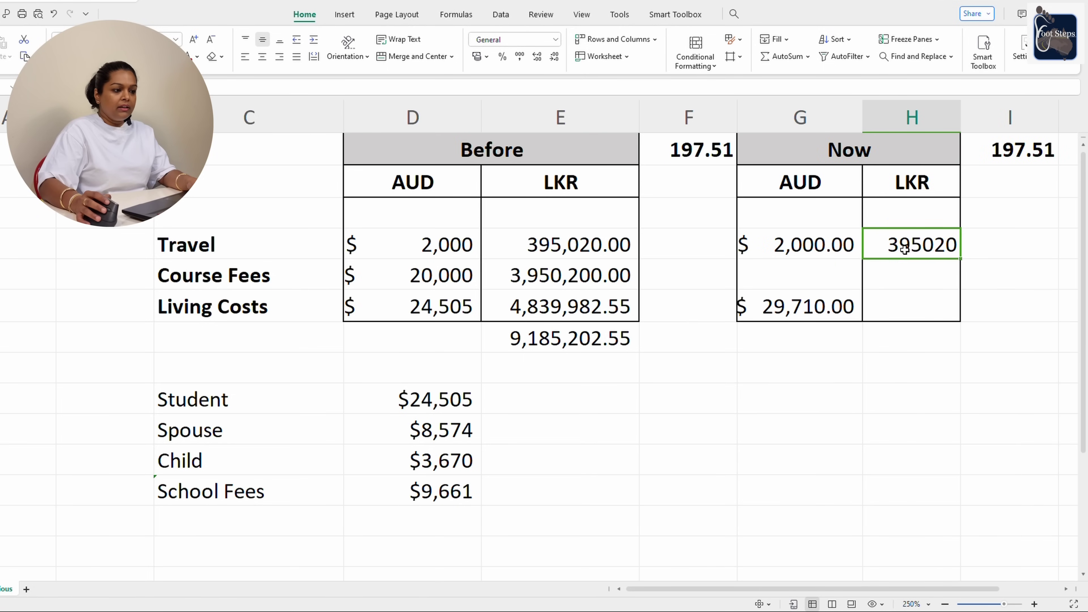
click(520, 56)
click(955, 300)
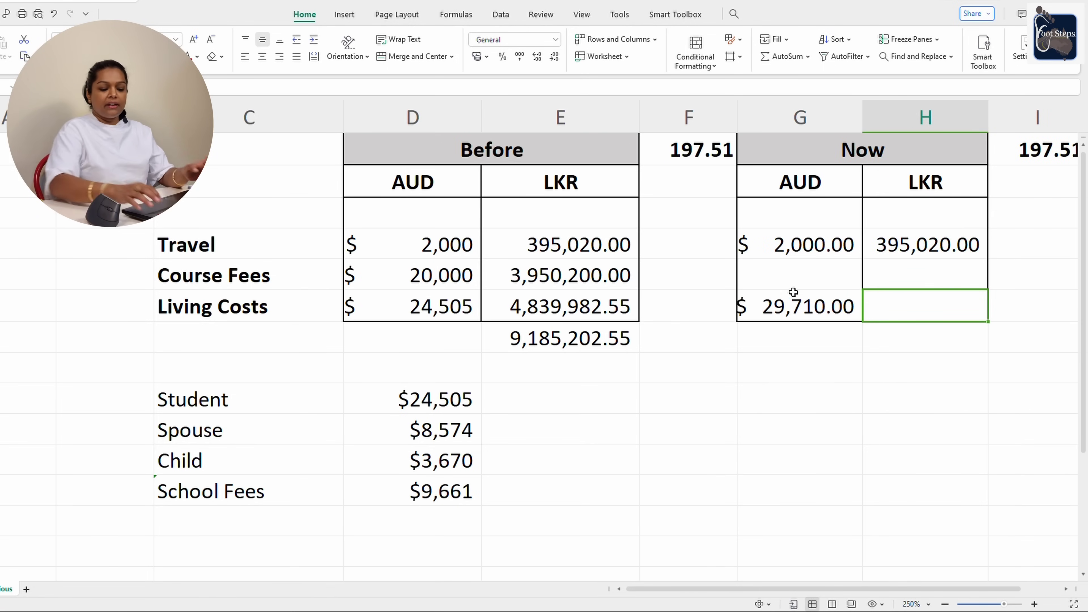
- Enter $20,000 as the Course Fees AUD amount in the Now table
click(798, 282)
text($)
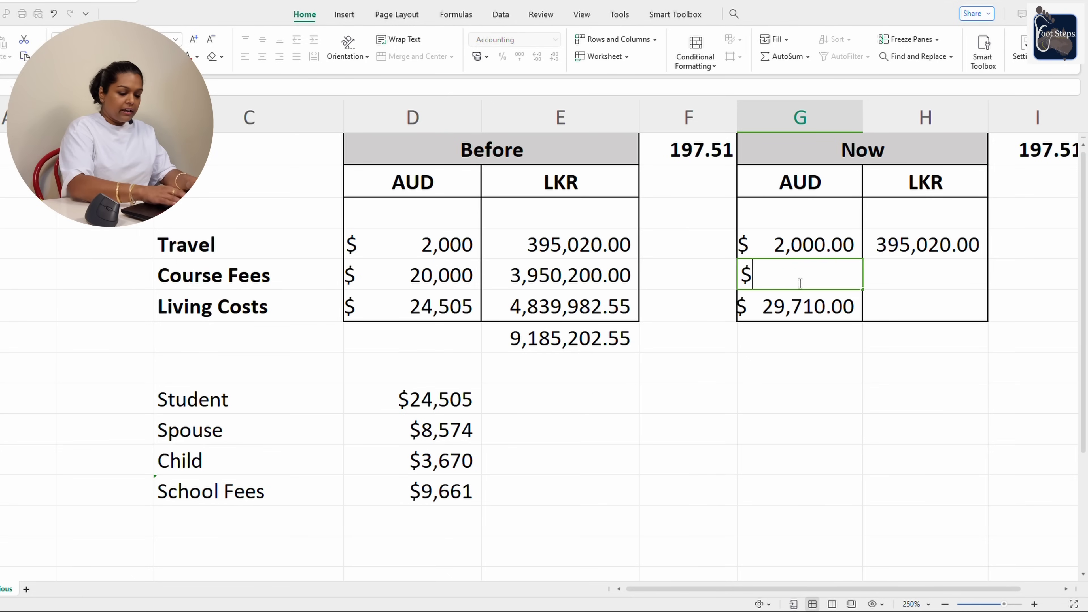
text(20)
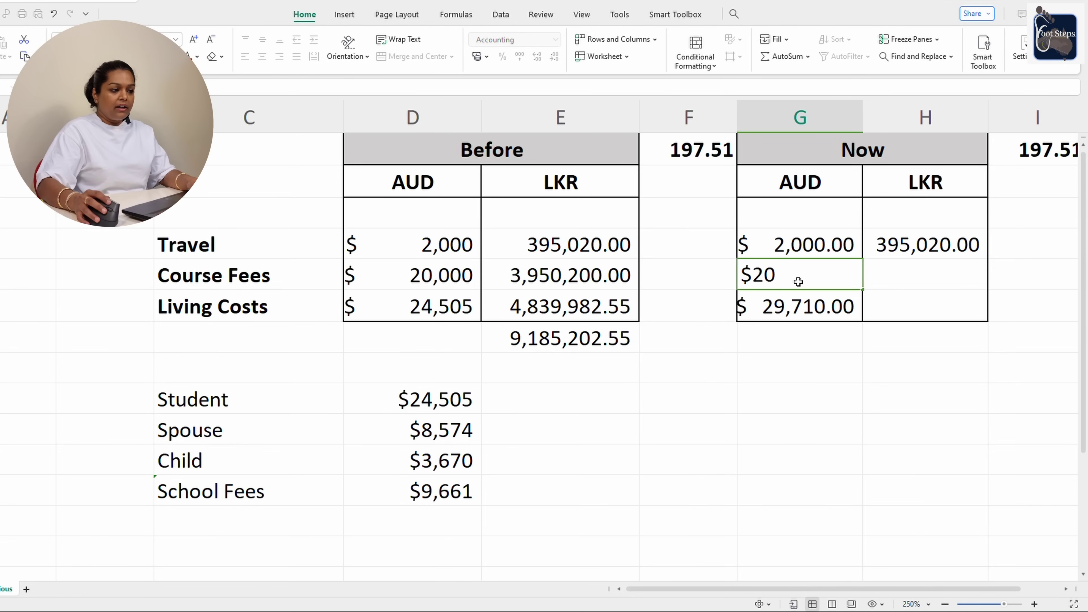
text(,000)
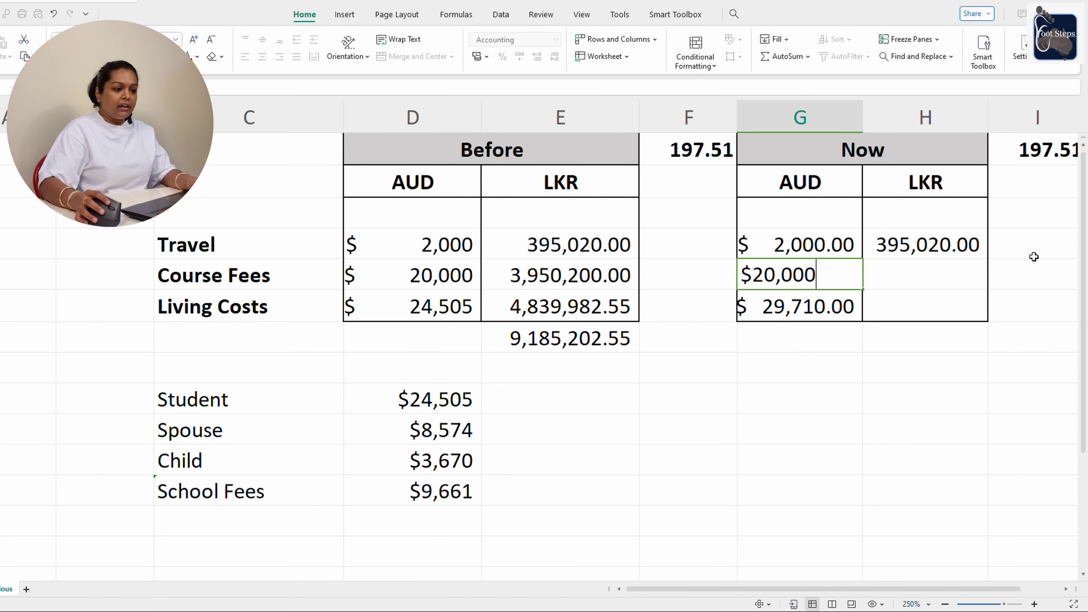
key(Tab)
- Calculate the Now Course Fees in LKR by multiplying G5 by the exchange rate in I1
text(+)
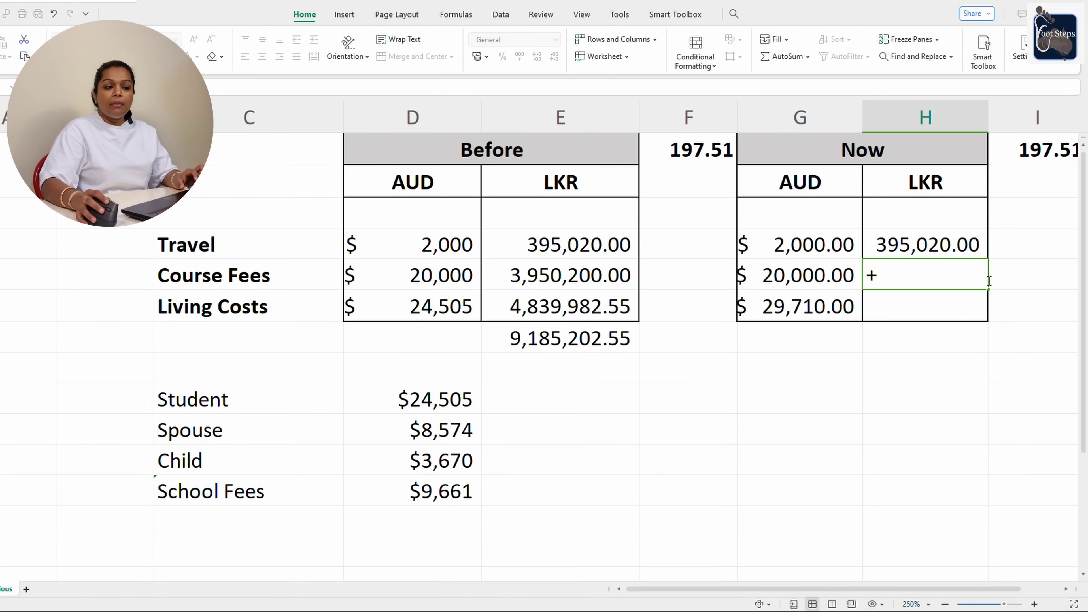
click(782, 272)
text(*)
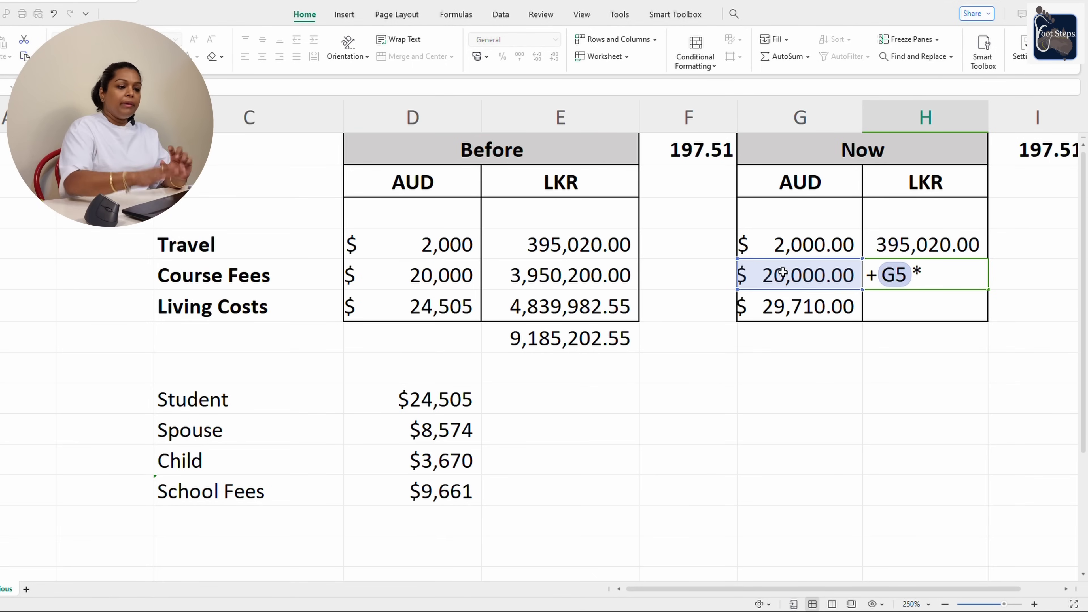
click(1027, 148)
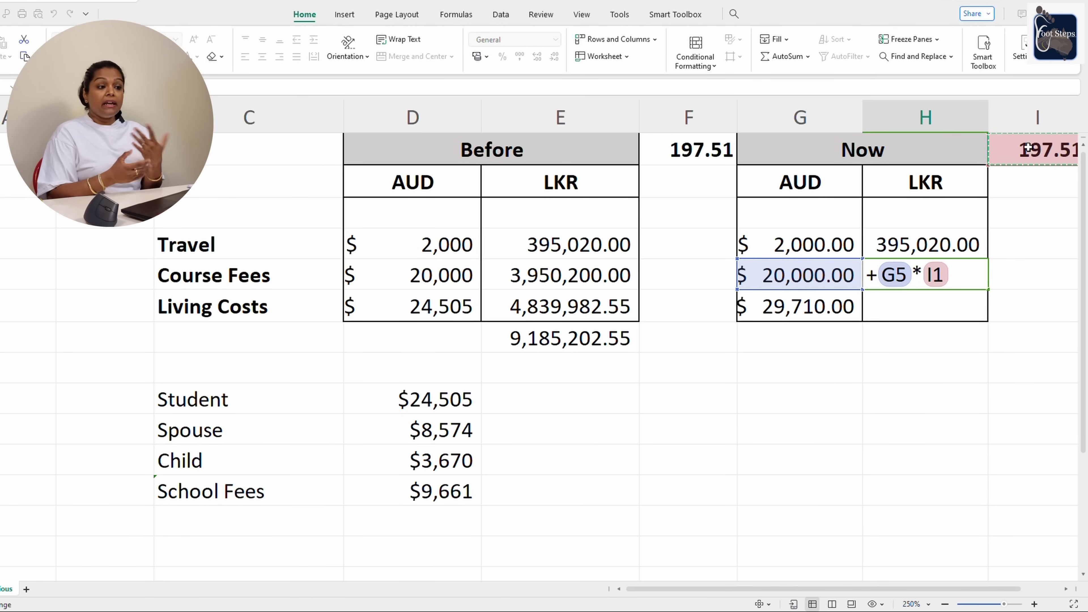
key(Return)
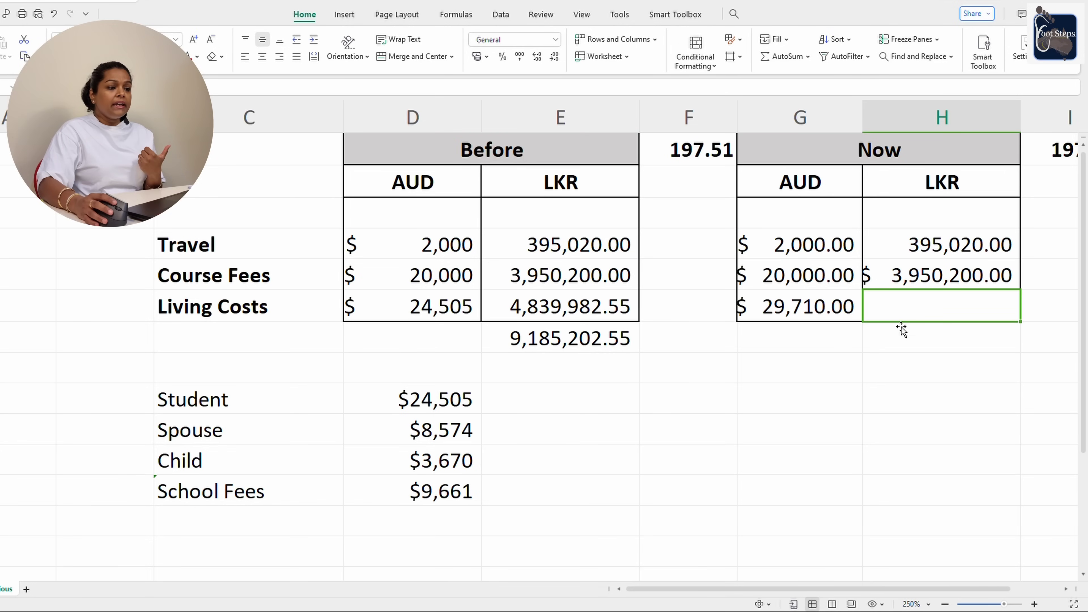
- Format the Now Course Fees LKR amount with a thousands separator and two decimals, without a dollar sign
click(909, 275)
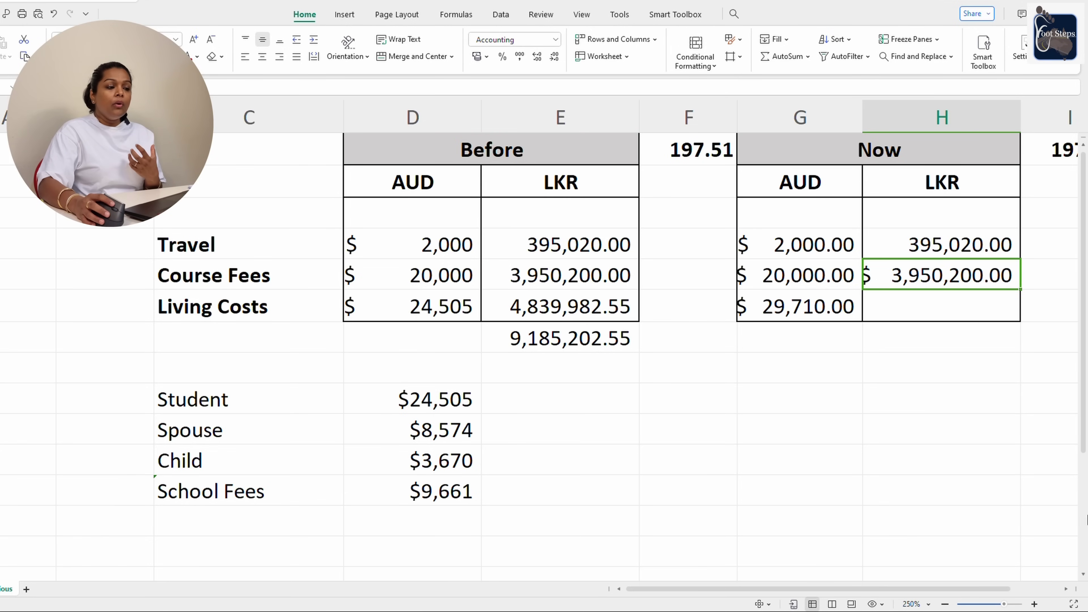
scroll(1046, 366, down, 2)
scroll(1046, 366, up, 2)
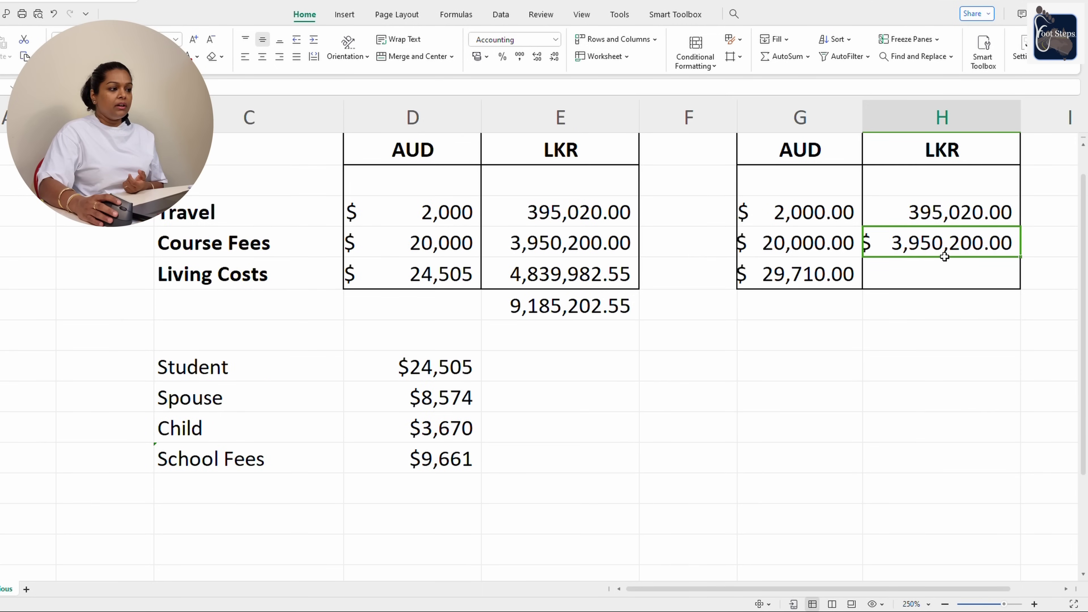
drag(948, 243, 947, 279)
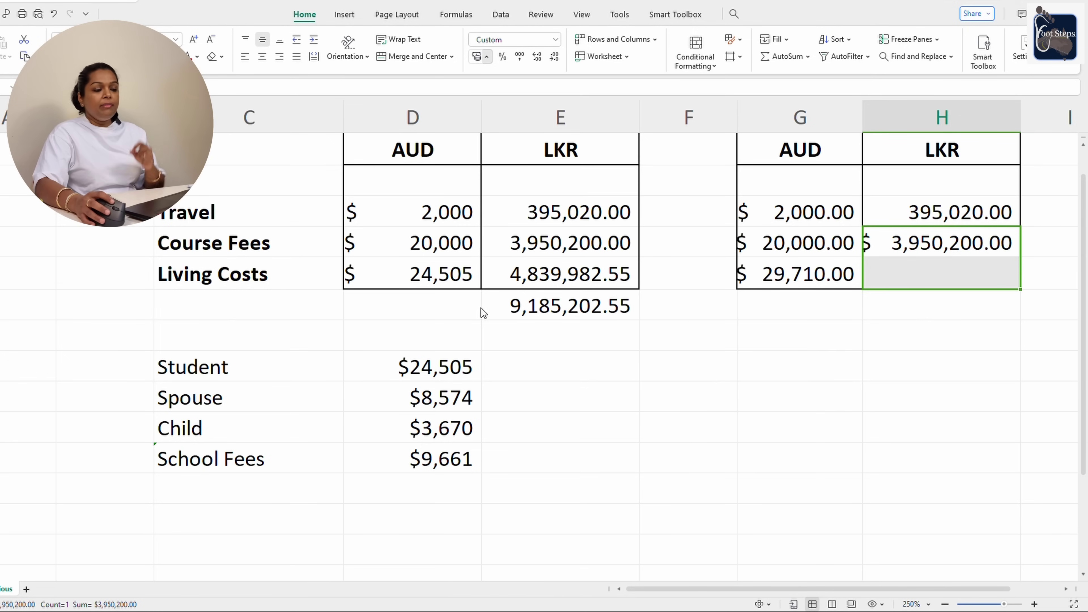
key(ctrl+shift+grave)
click(916, 373)
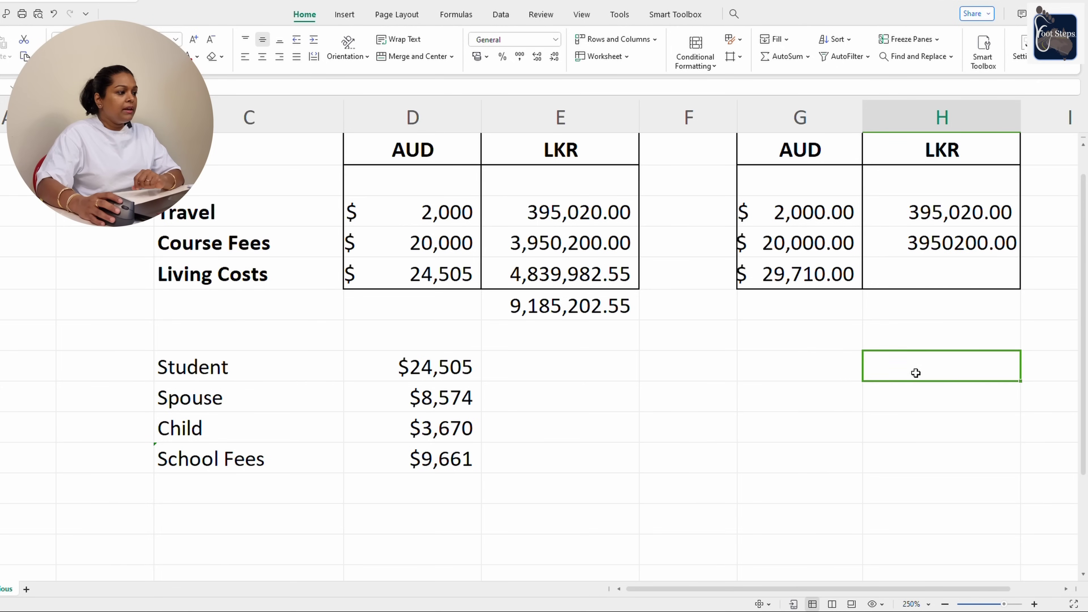
click(940, 240)
- Calculate the AUD increase in living costs below the Now AUD column by subtracting D6 from G6
click(421, 275)
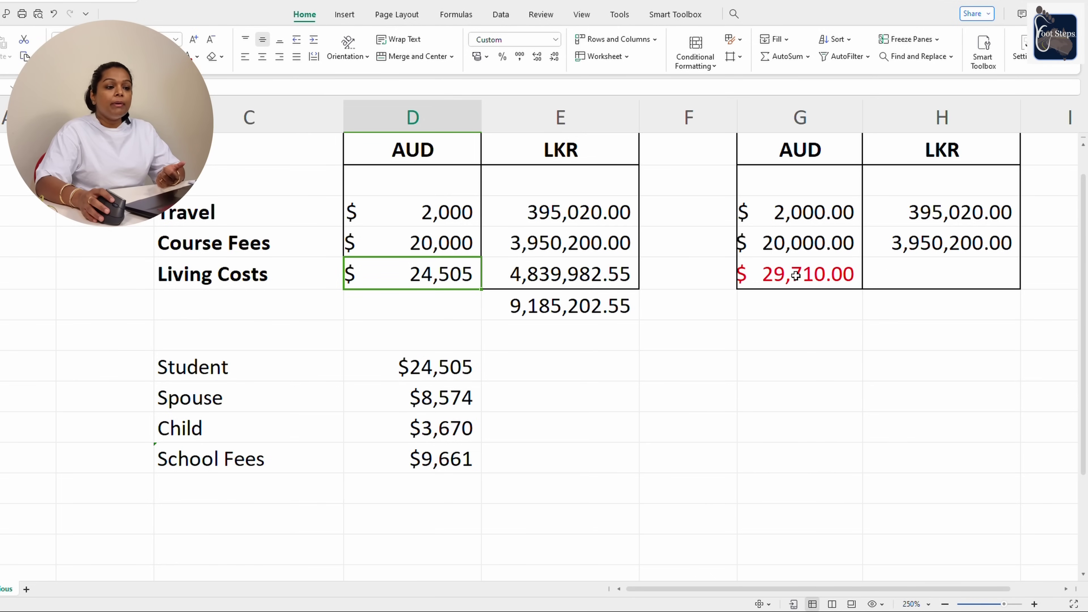
click(790, 317)
text(+)
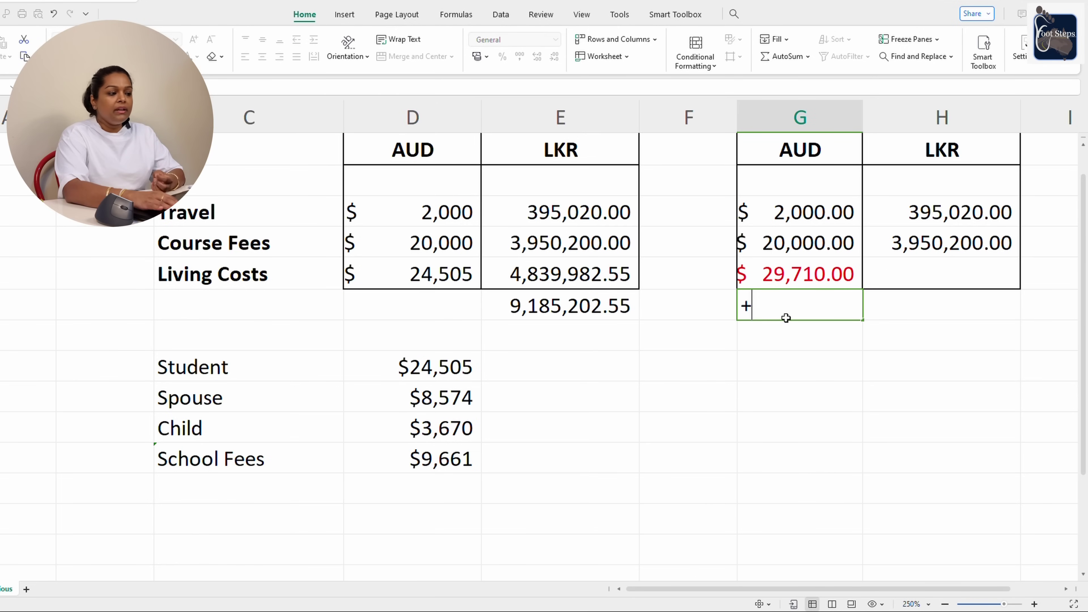
click(793, 285)
text(/)
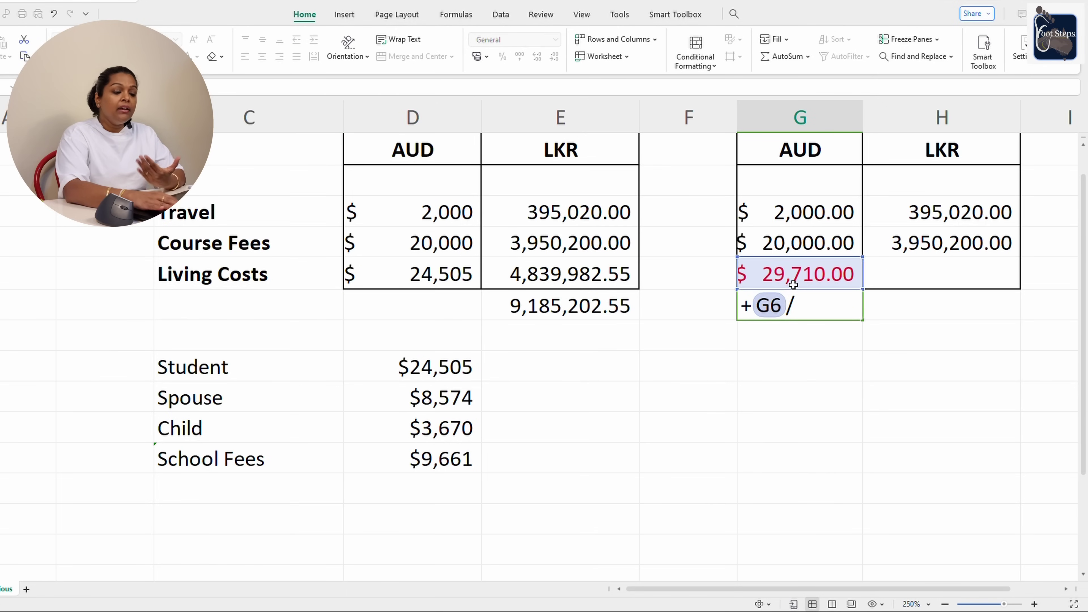
key(BackSpace)
text(-)
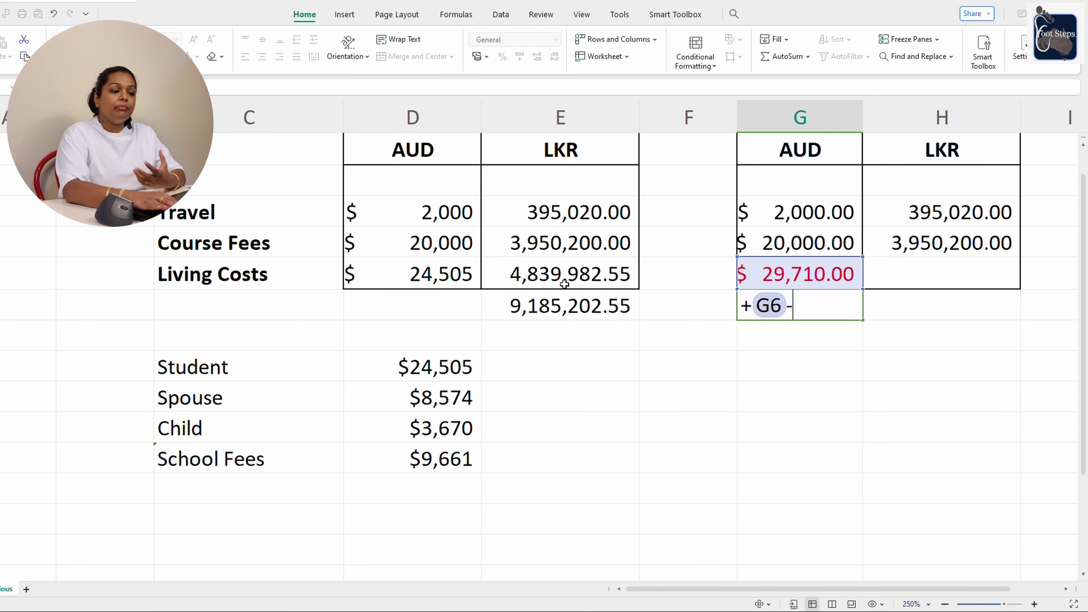
click(438, 283)
key(Return)
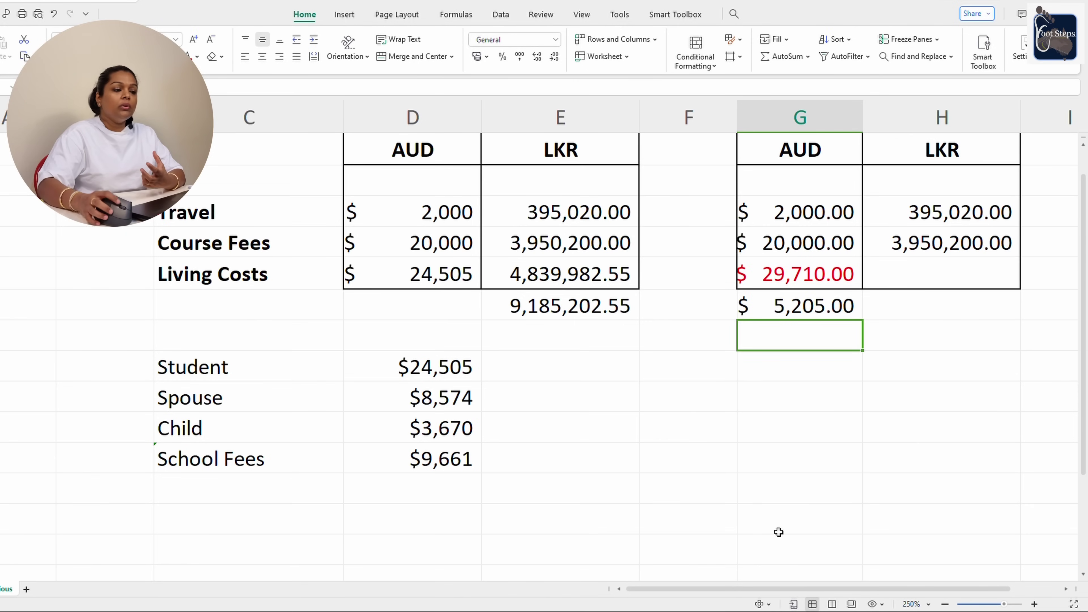
- Convert the Now Living Costs to LKR with the exchange rate and format the amount with a thousands separator and two decimals
drag(805, 454, 811, 435)
click(800, 268)
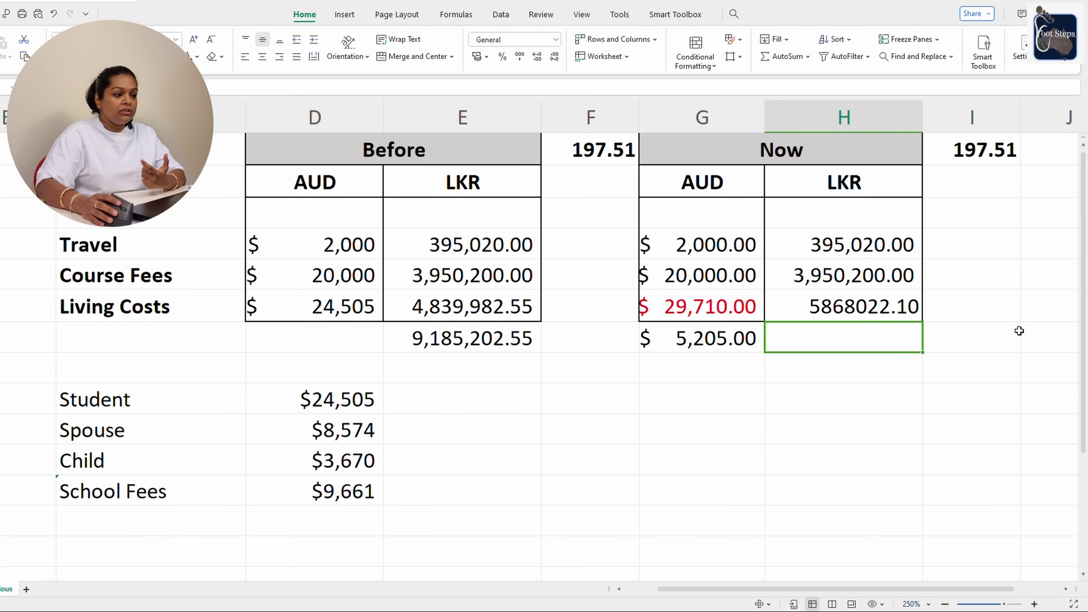
click(874, 312)
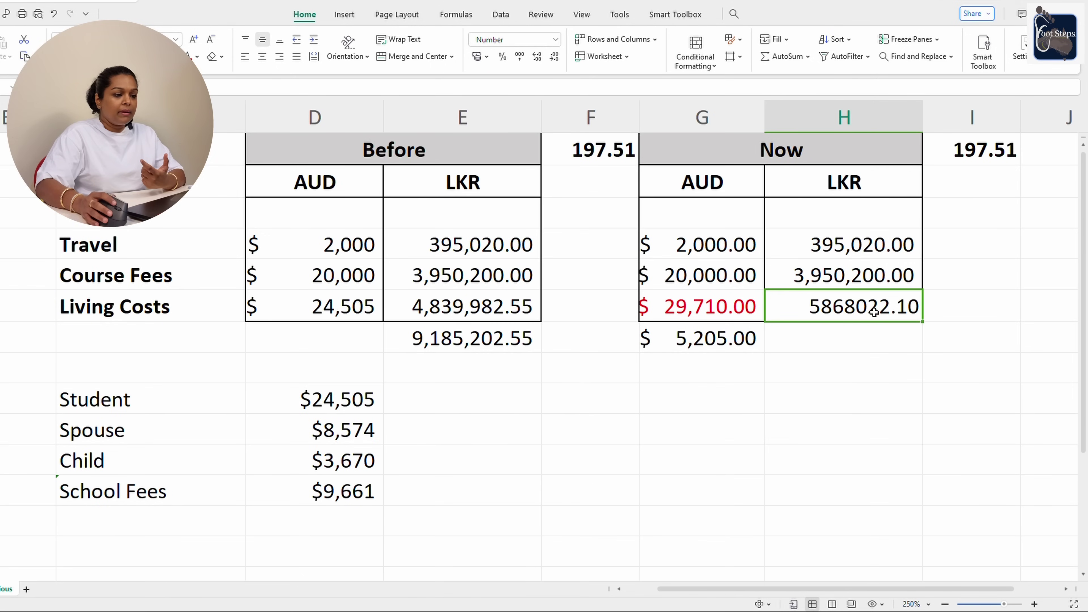
click(520, 56)
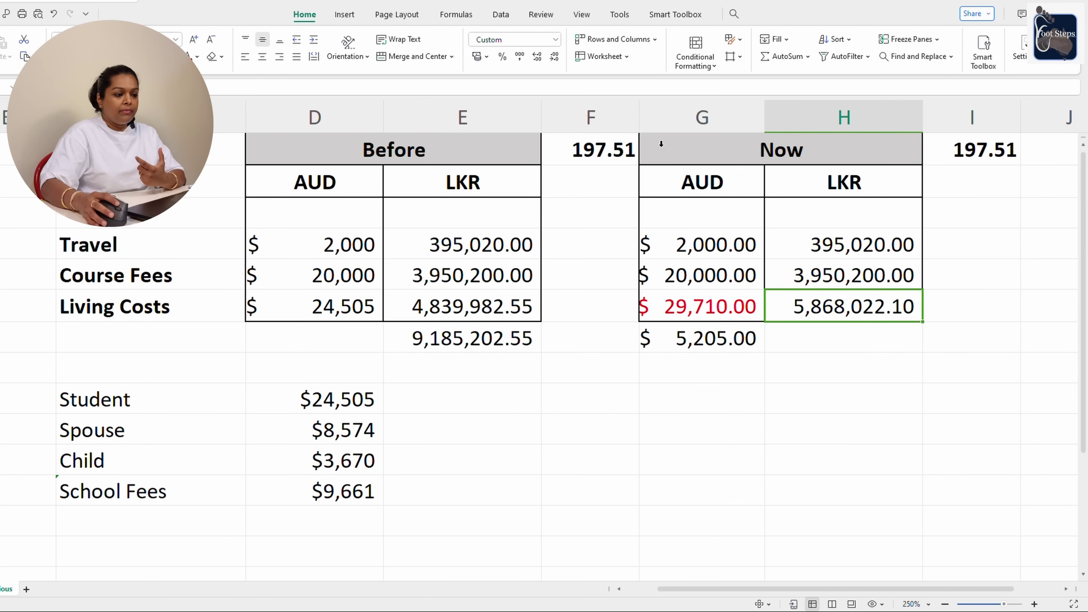
- Calculate the LKR increase in living costs below the Now LKR column by subtracting E6 from H6
click(845, 340)
text(+)
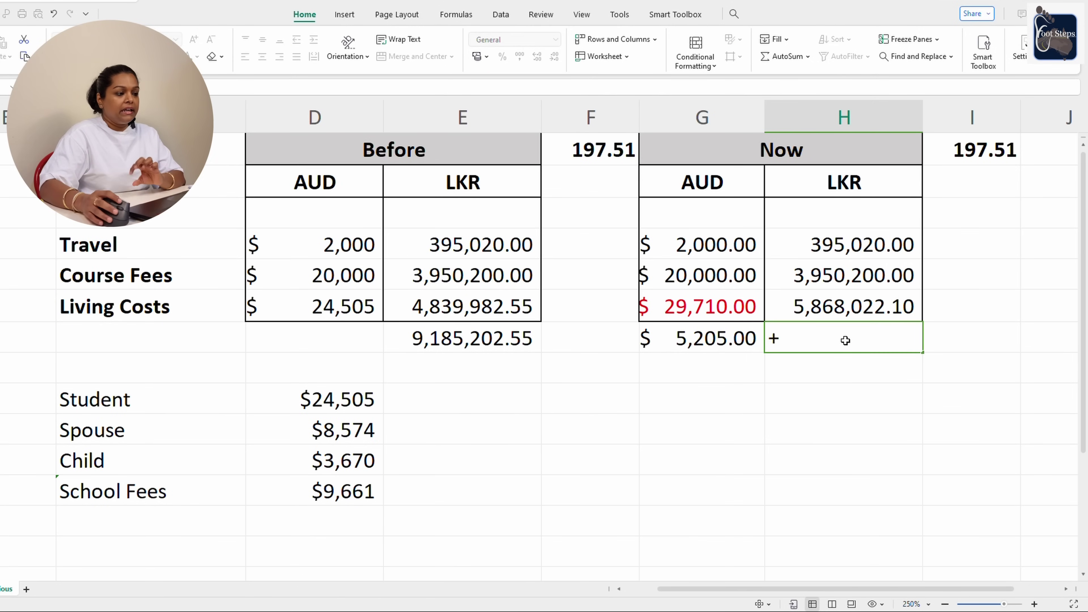
click(853, 313)
text(-)
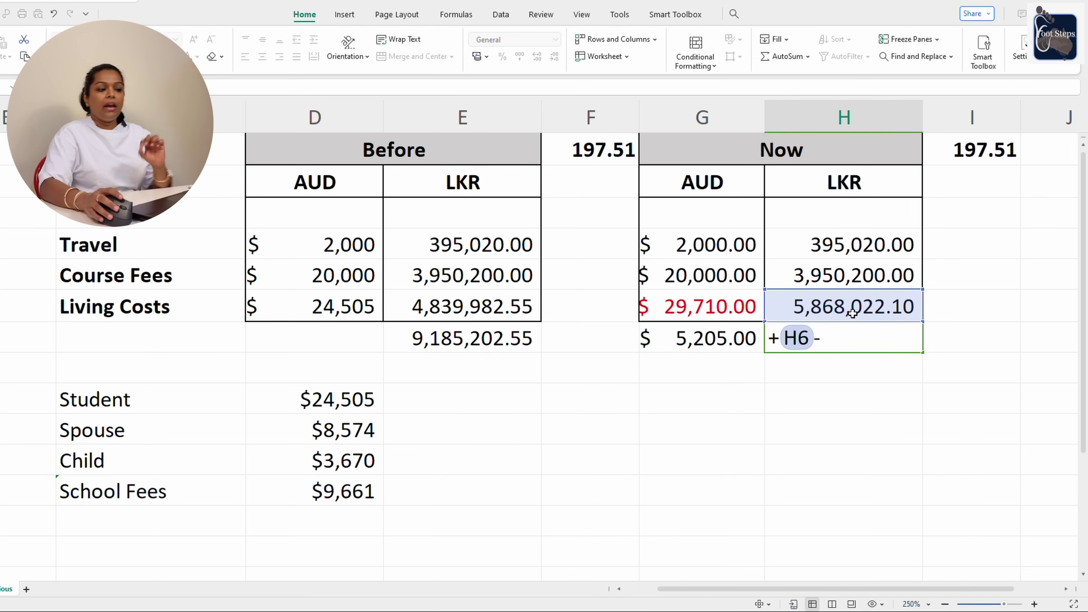
click(494, 309)
key(Return)
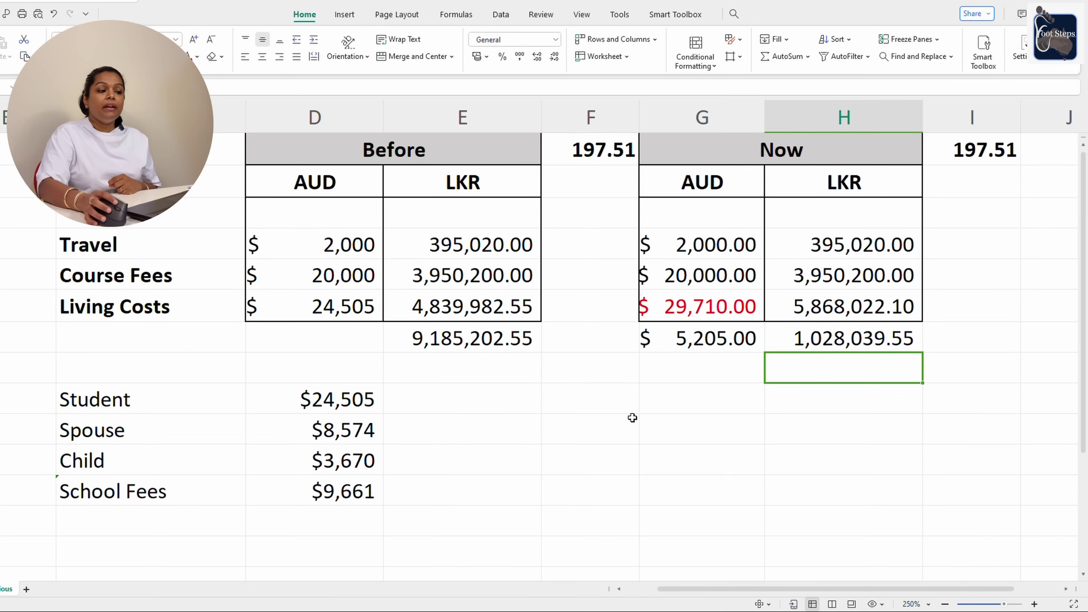
click(803, 345)
drag(687, 341, 832, 330)
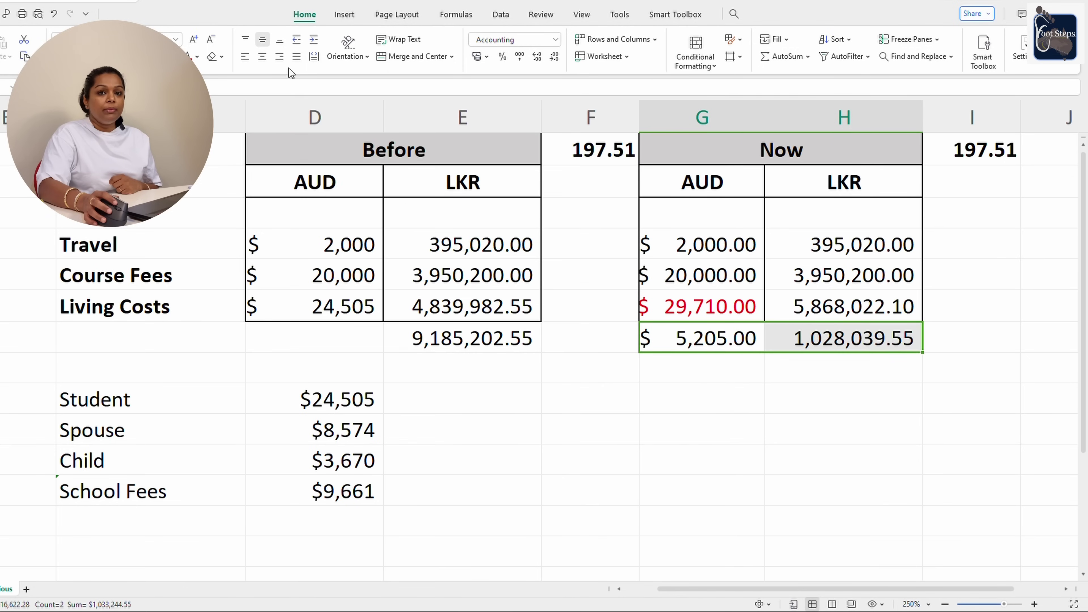
click(797, 419)
click(716, 348)
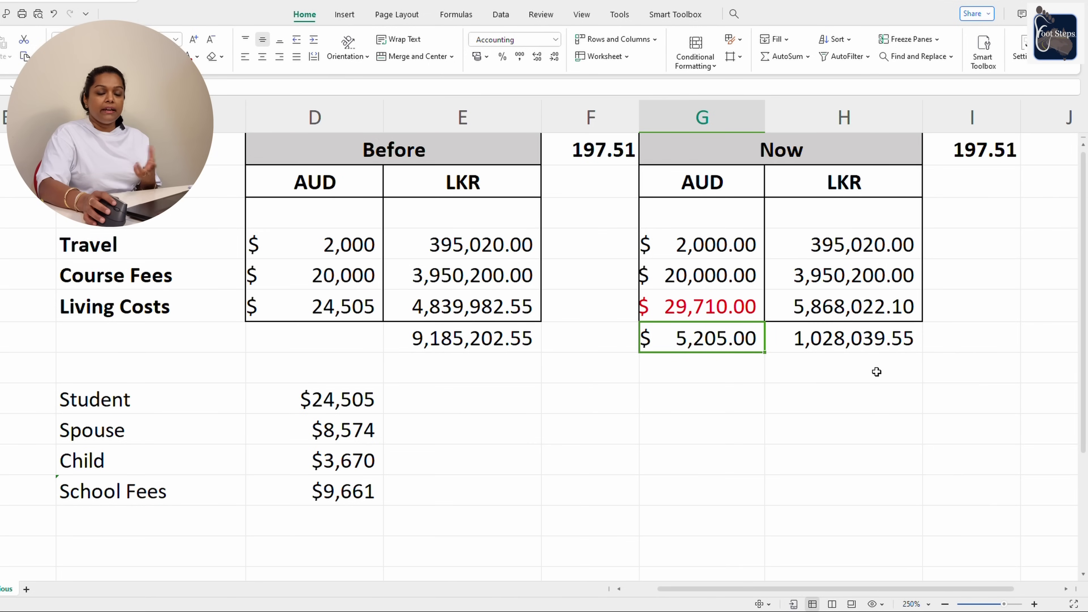
click(867, 317)
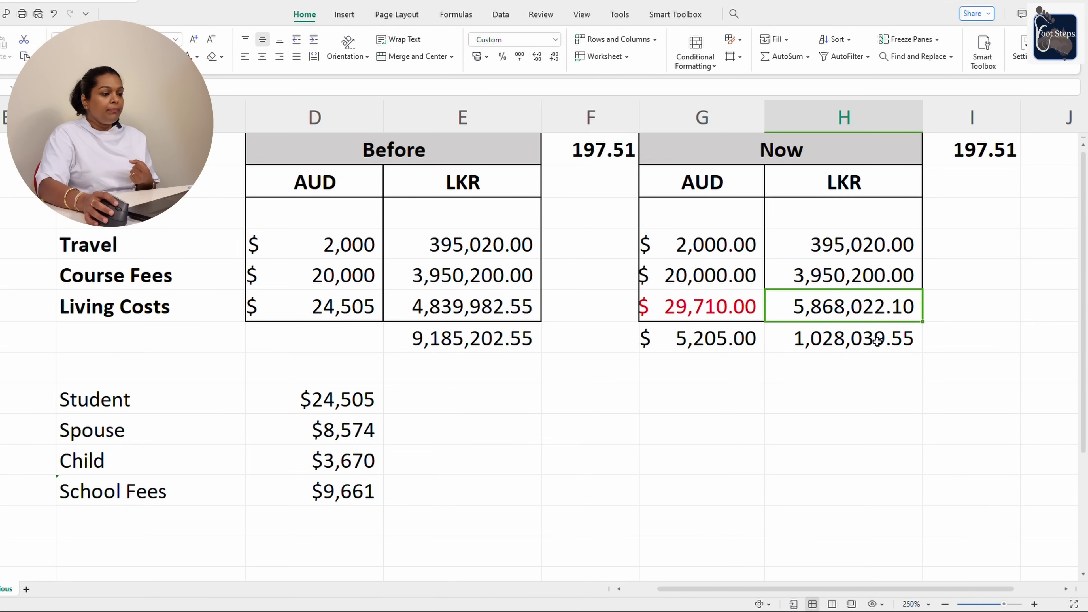
click(813, 344)
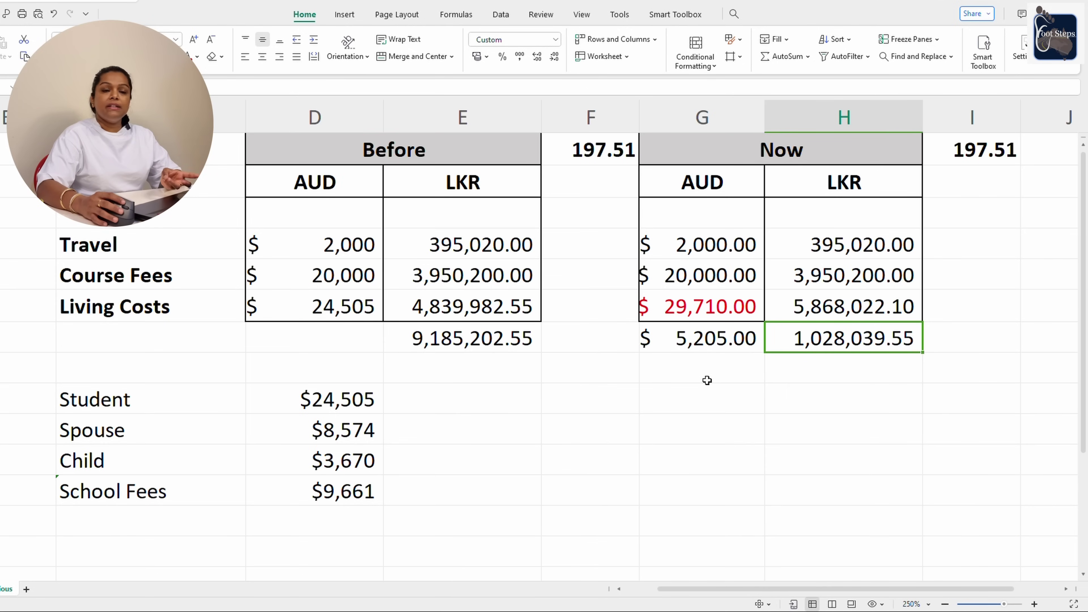
- Enter 10394 as the new Spouse amount in G10 and calculate its increase over the earlier Spouse amount in H10
click(703, 411)
click(702, 429)
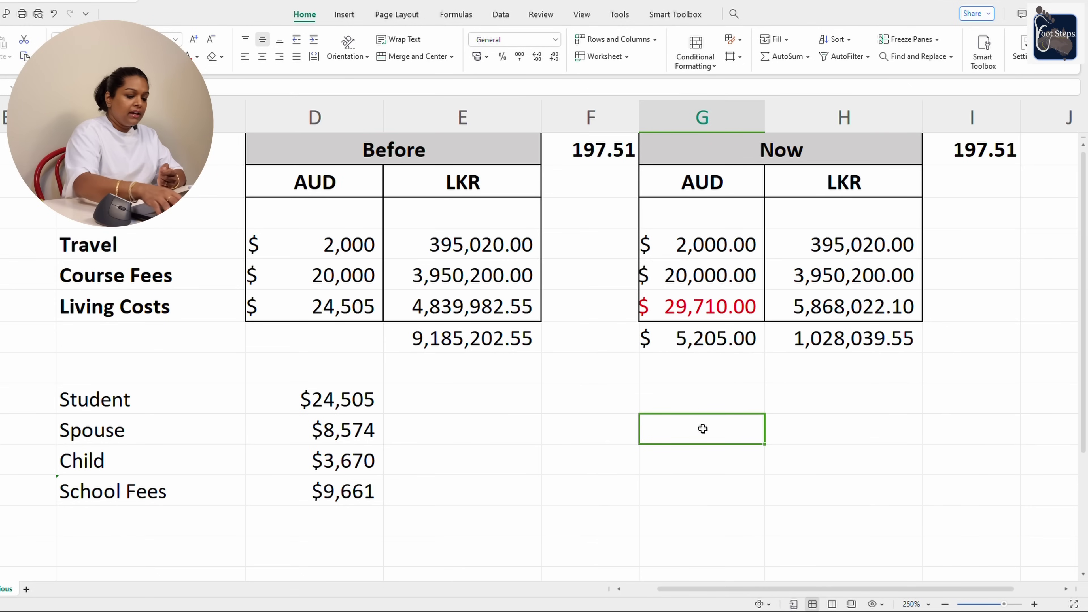
text(10394)
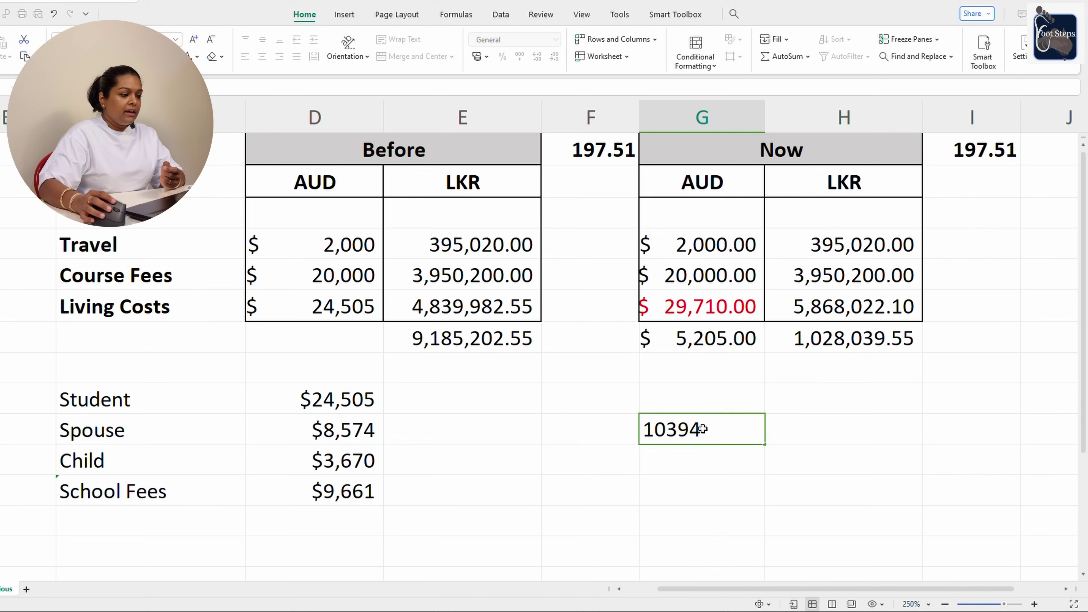
key(Return)
click(716, 427)
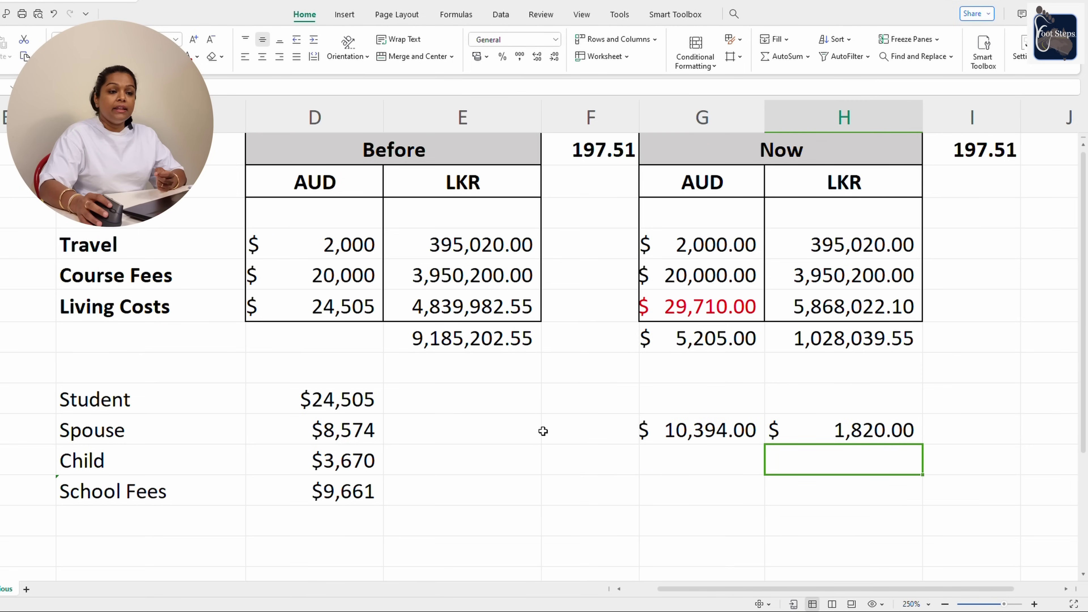
- Convert the Spouse increase to LKR in I10 by multiplying H10 by the exchange rate in I1
click(990, 440)
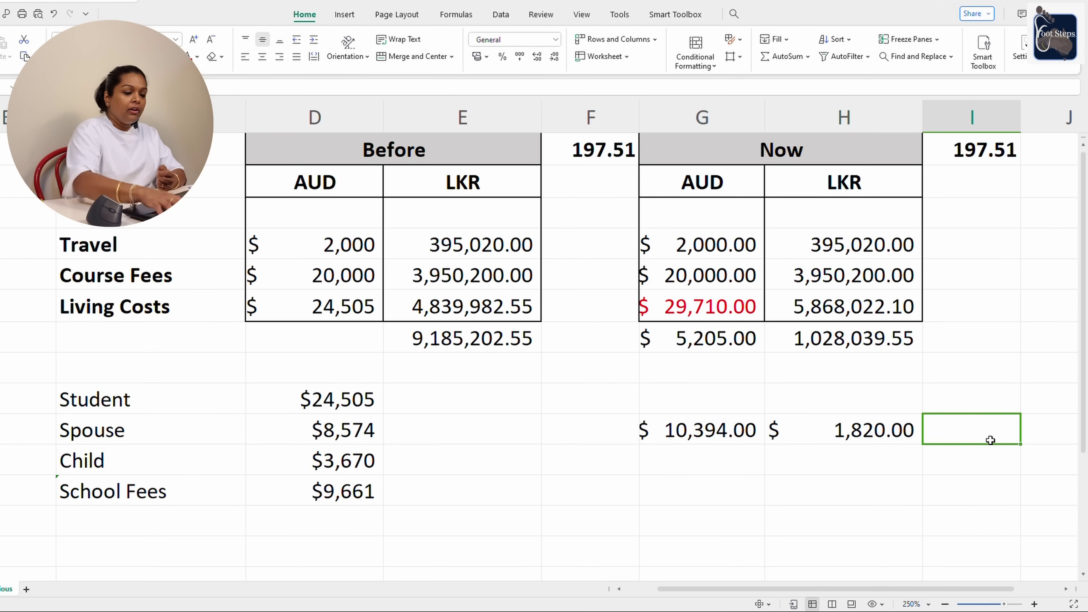
text(+)
click(895, 431)
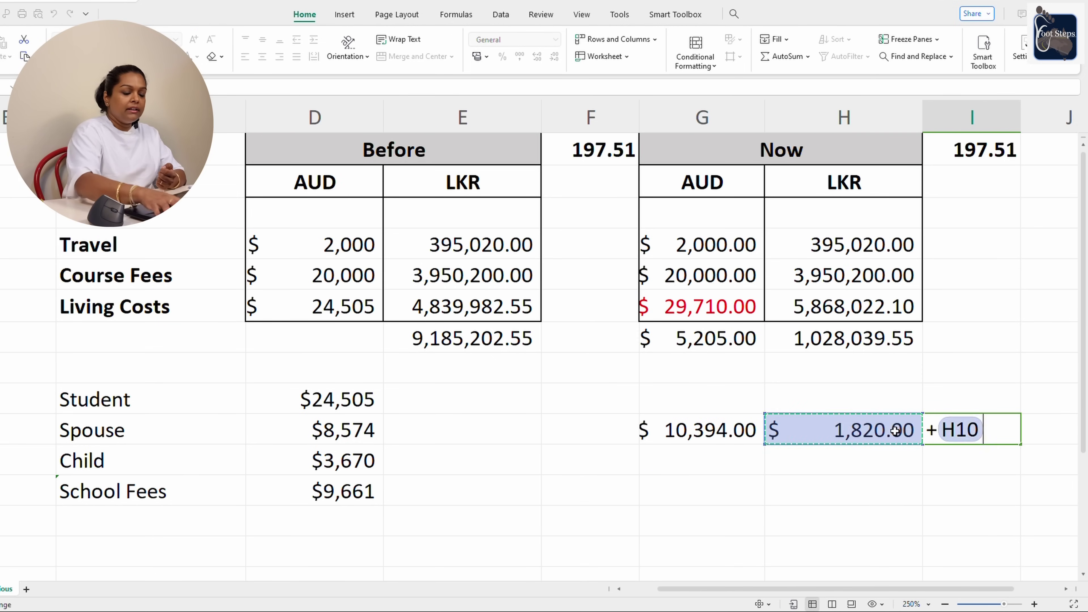
text(*)
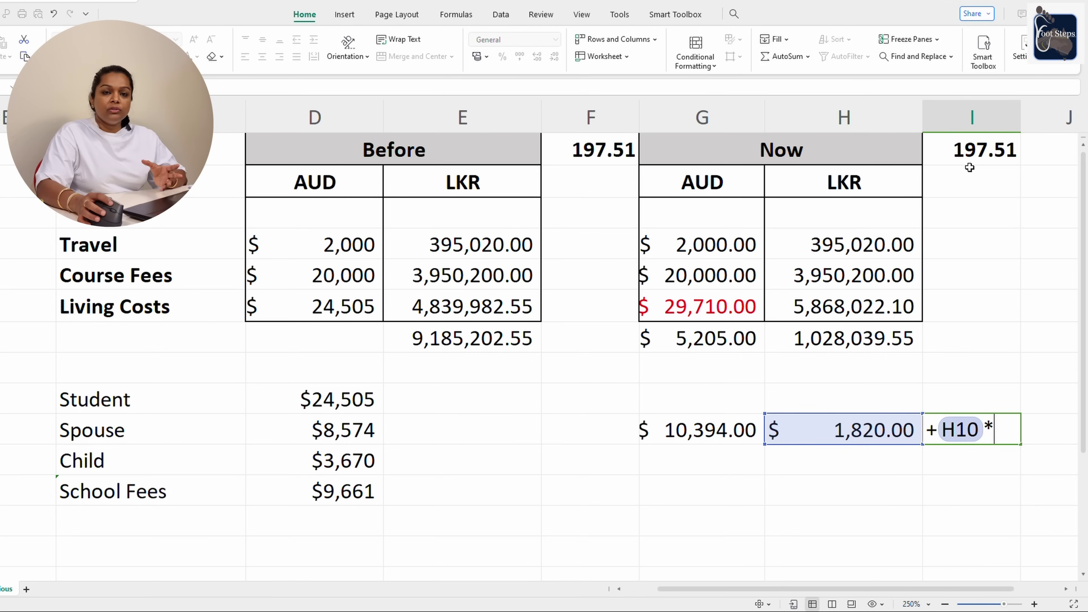
click(972, 151)
key(Return)
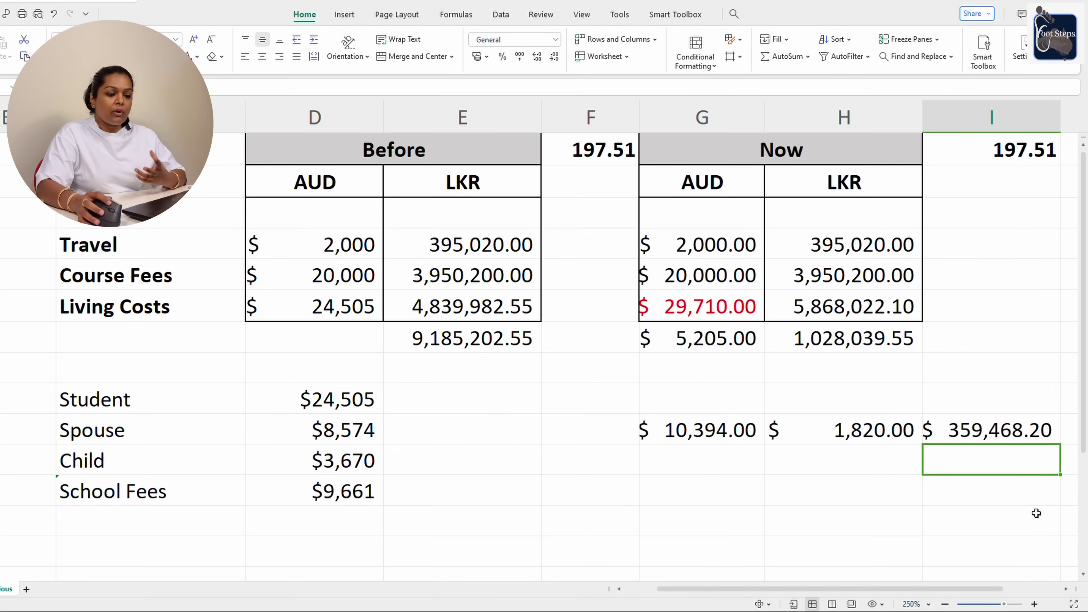
- Remove the dollar sign from the Spouse LKR increase in I10 and apply the thousands-separator number format to G12
click(1012, 433)
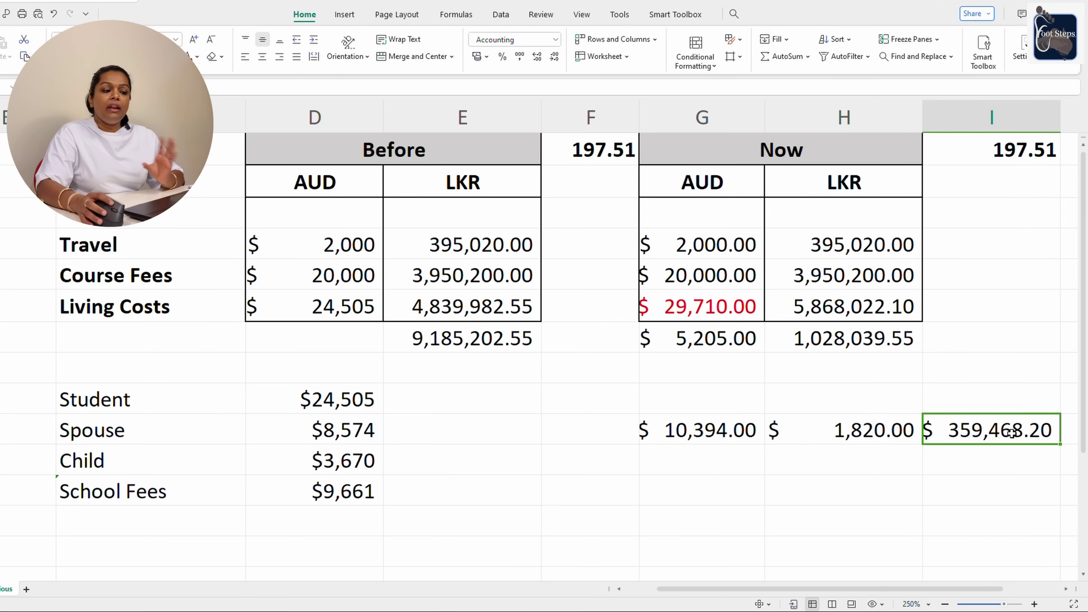
click(1066, 589)
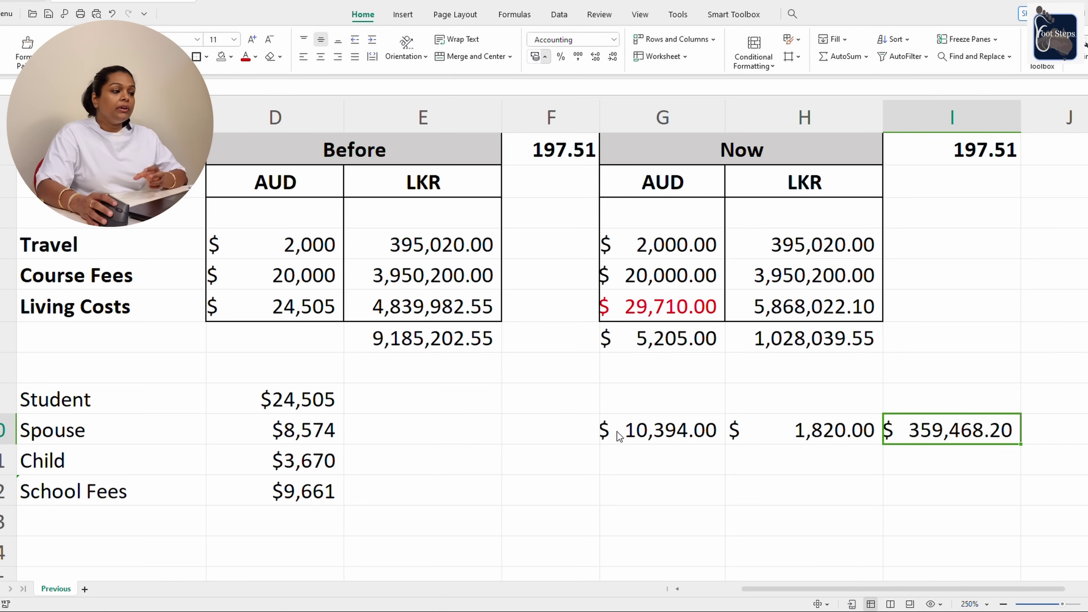
key(ctrl+shift+4)
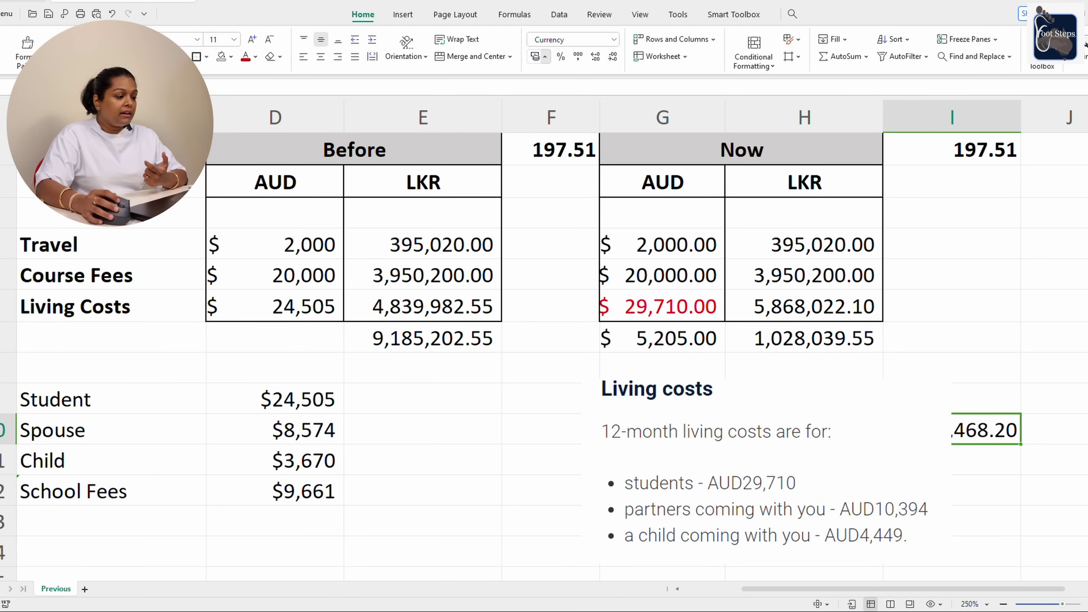
click(688, 482)
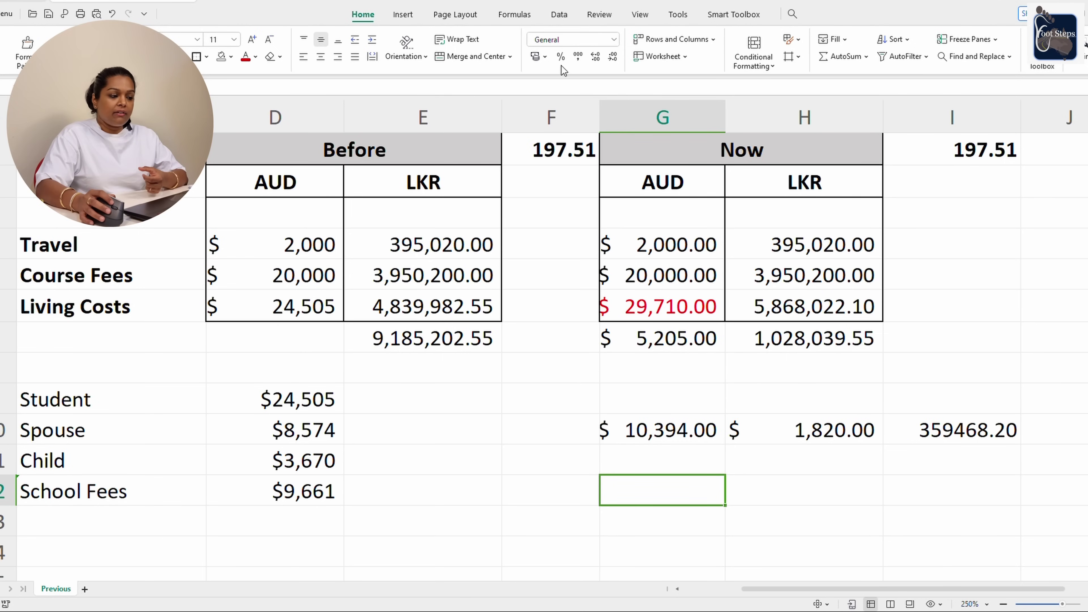
click(577, 56)
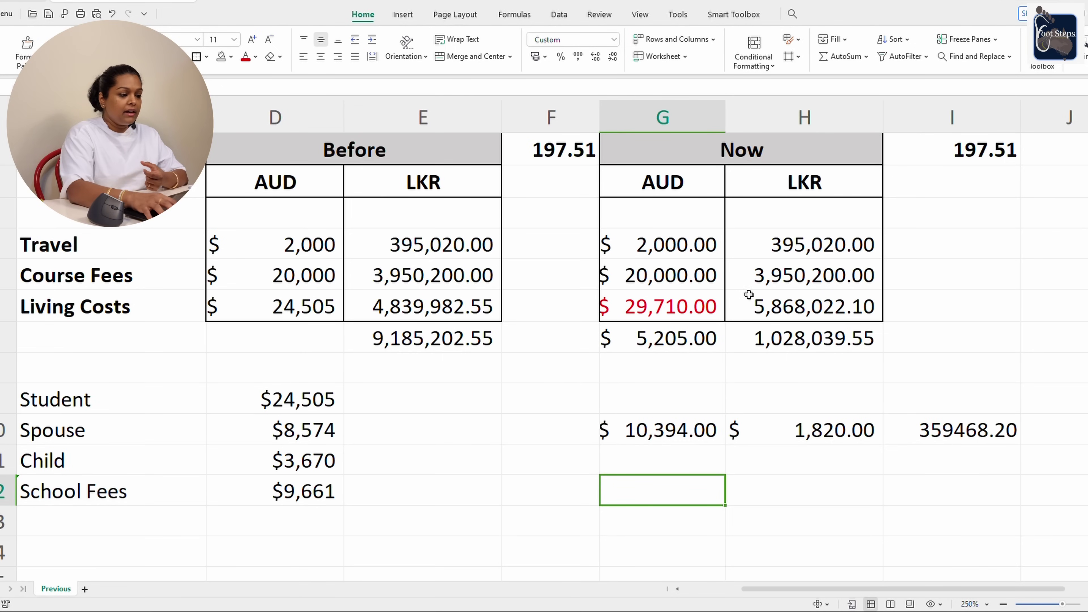
- Apply the thousands-separator number format to the Spouse LKR increase in I10
click(1000, 430)
click(578, 56)
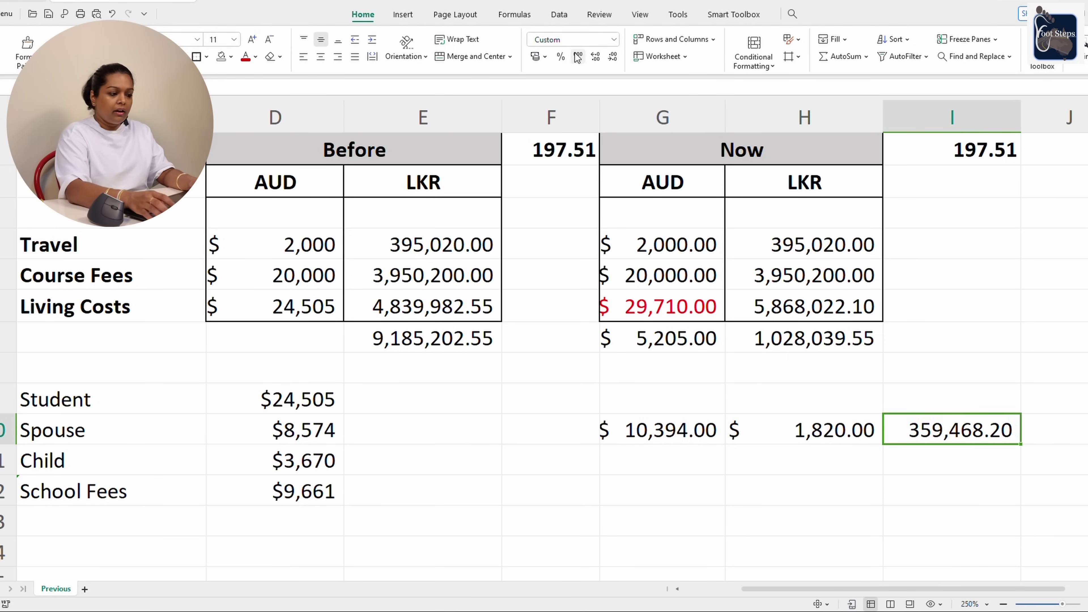
- Enter 4449 as the new Child amount in G11 and give it the accounting format with a dollar sign
click(685, 460)
text(4449)
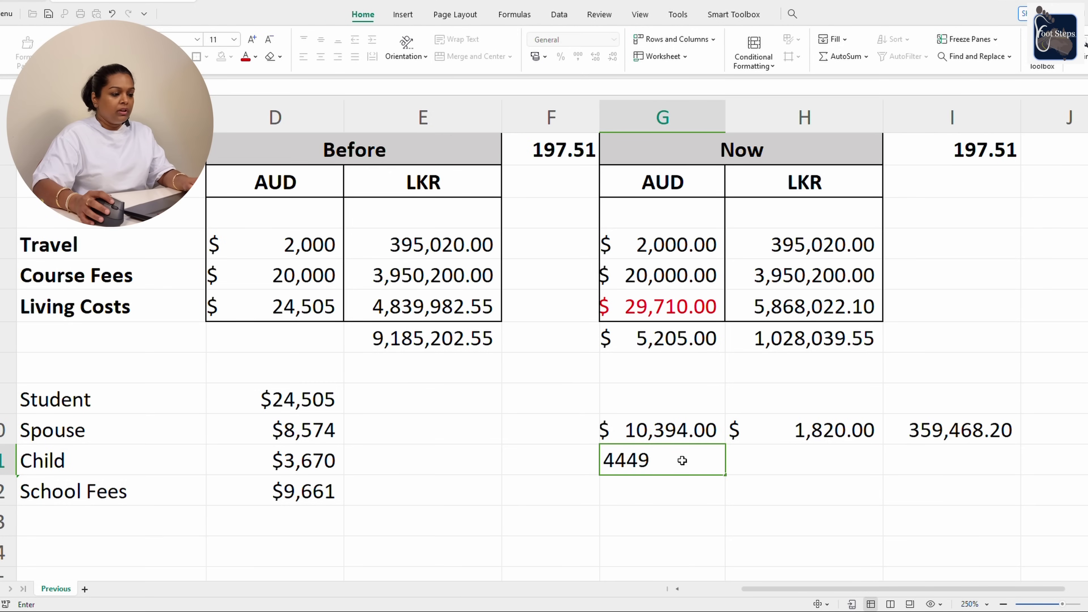
key(Return)
key(Return)
key(Return)
click(678, 464)
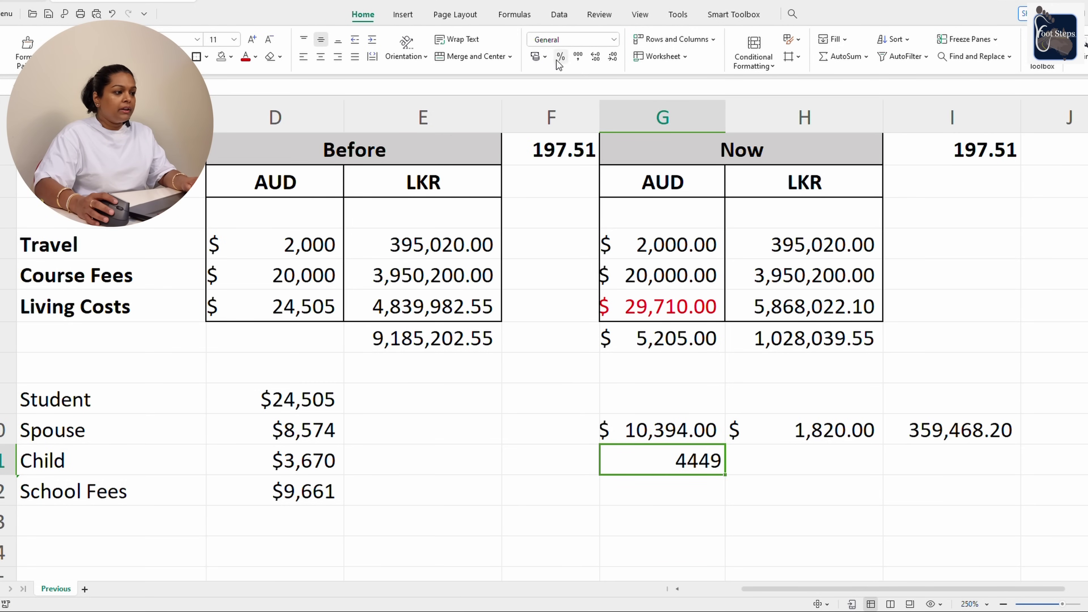
click(536, 56)
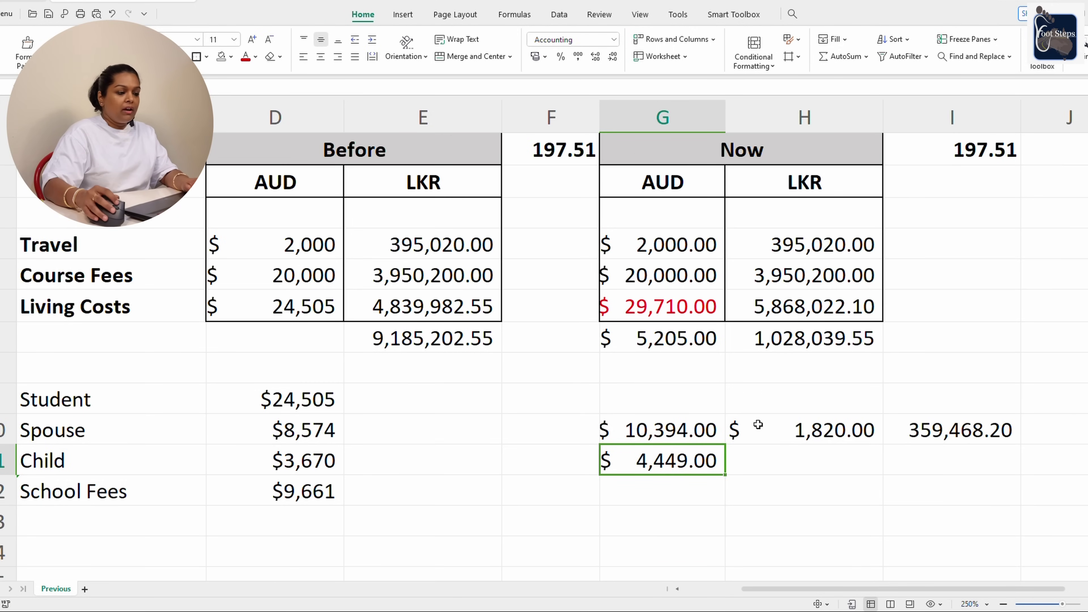
- Calculate the Child increase in H11 by subtracting the earlier amount in D11 from G11
click(791, 464)
text(+)
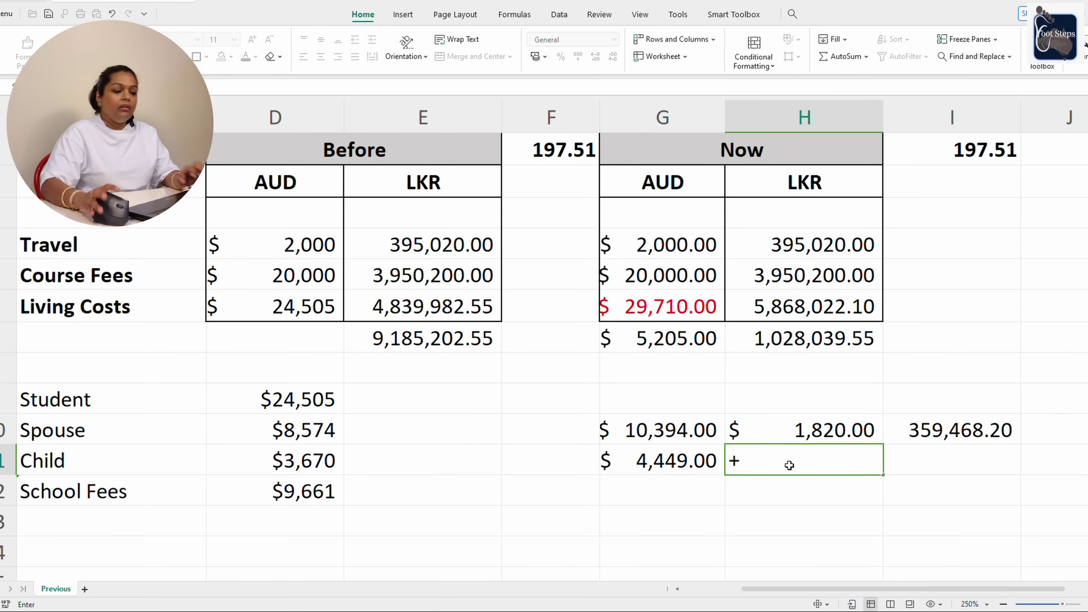
click(691, 461)
text(-)
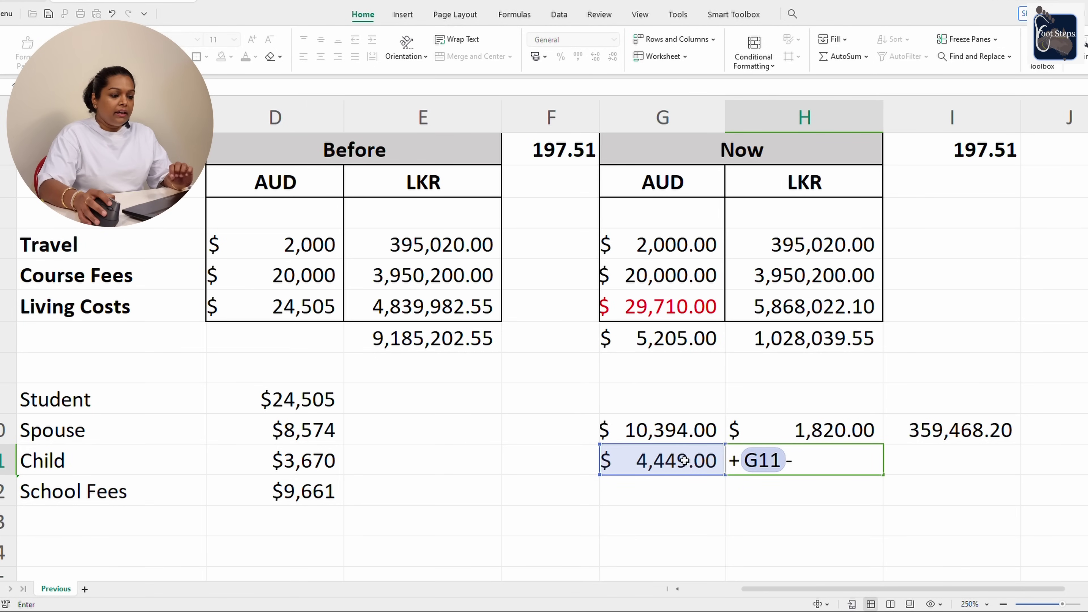
click(307, 461)
key(Return)
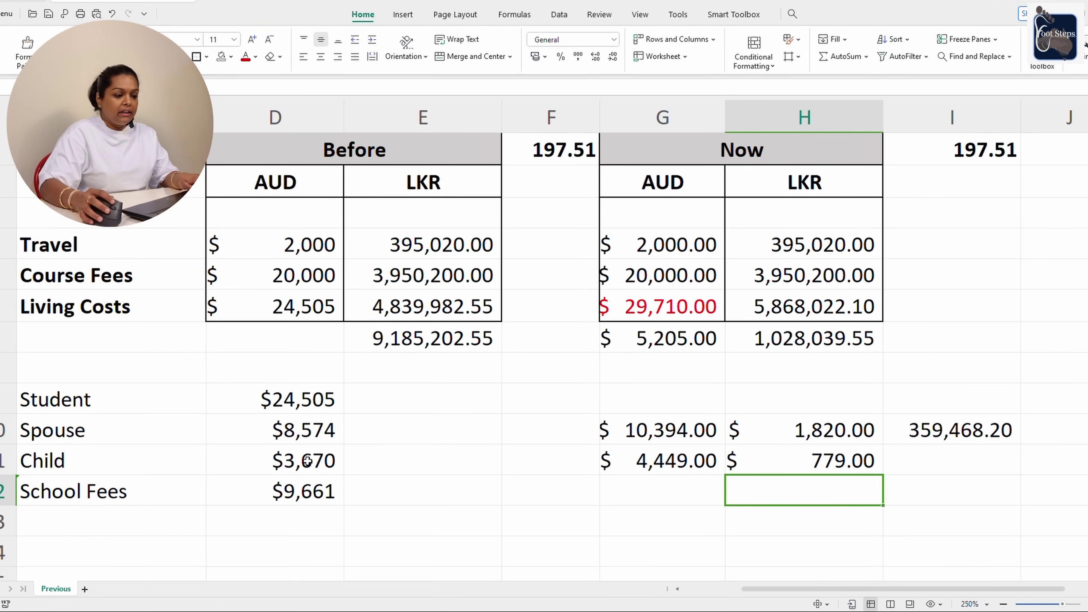
- Convert the Child increase to LKR in I11 at the I1 exchange rate, formatted with thousands separators and no dollar sign
click(950, 463)
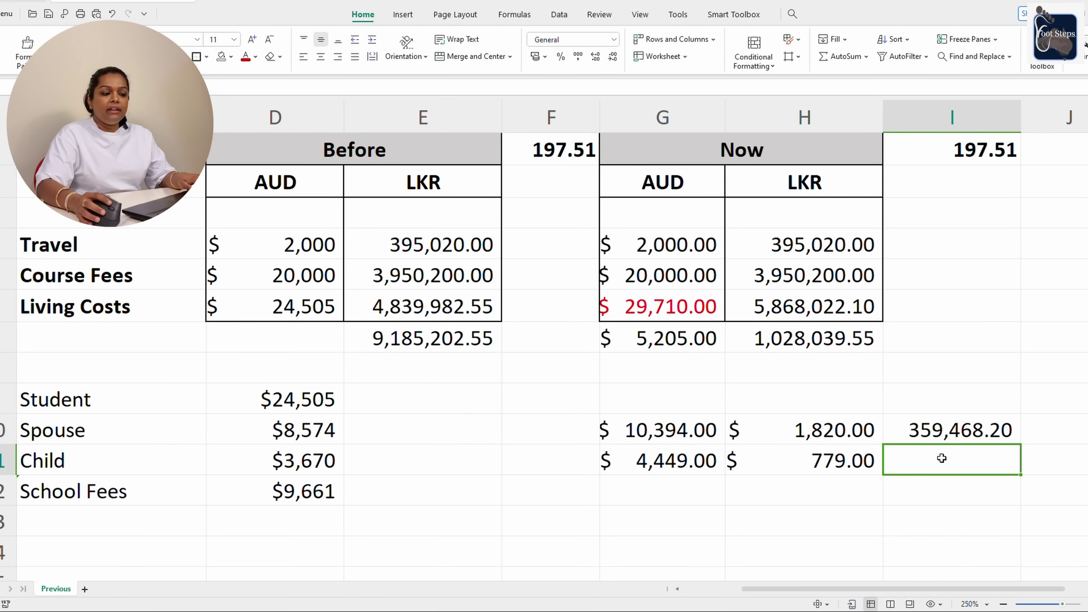
key(ctrl+v)
key(Return)
click(943, 463)
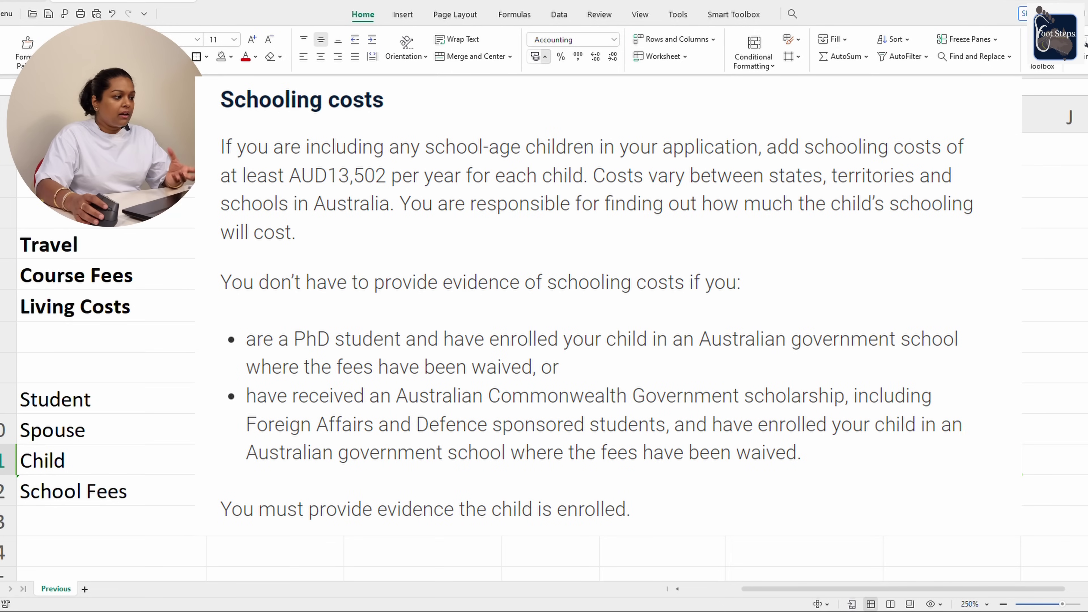
click(535, 56)
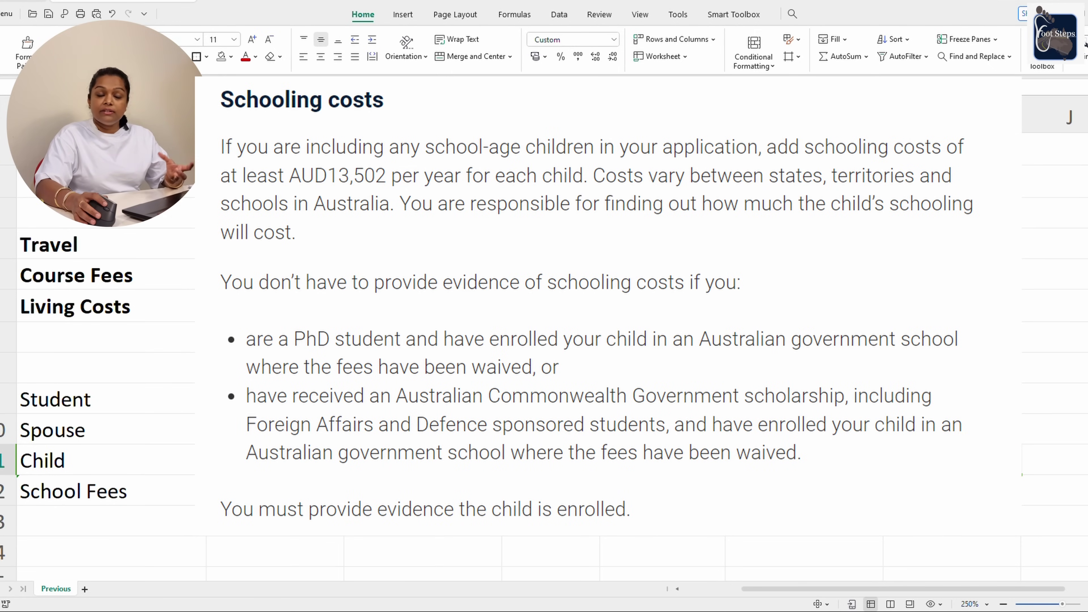
- Enter 13502 as the new School Fees amount in G12 and give it the accounting format with a dollar sign
key(Down)
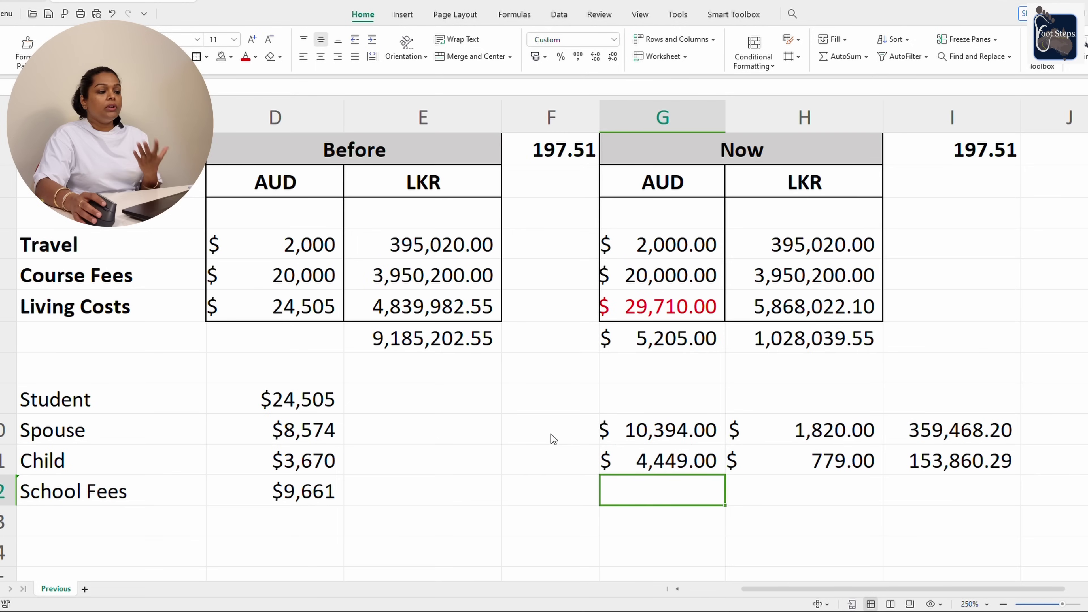
key(ctrl+v)
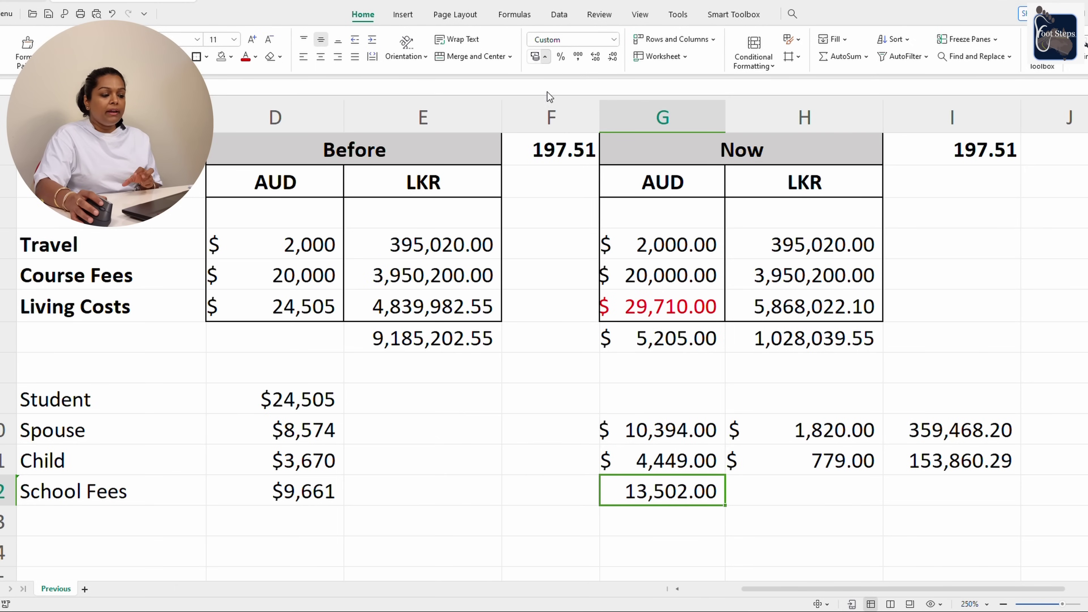
click(536, 56)
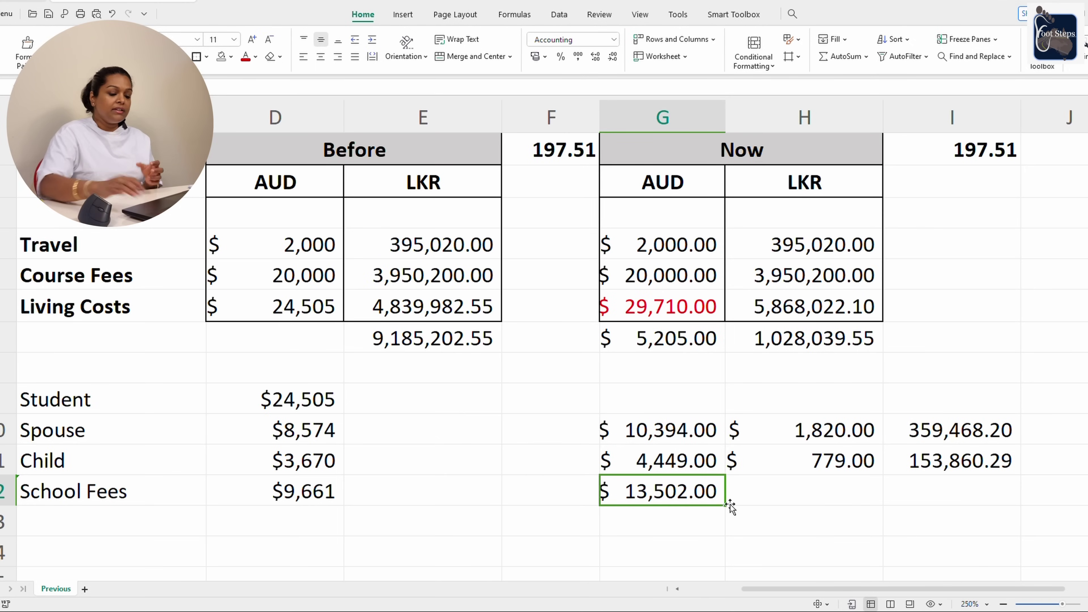
- Calculate the School Fees increase in H12 by subtracting the earlier amount in D12 from G12
click(754, 504)
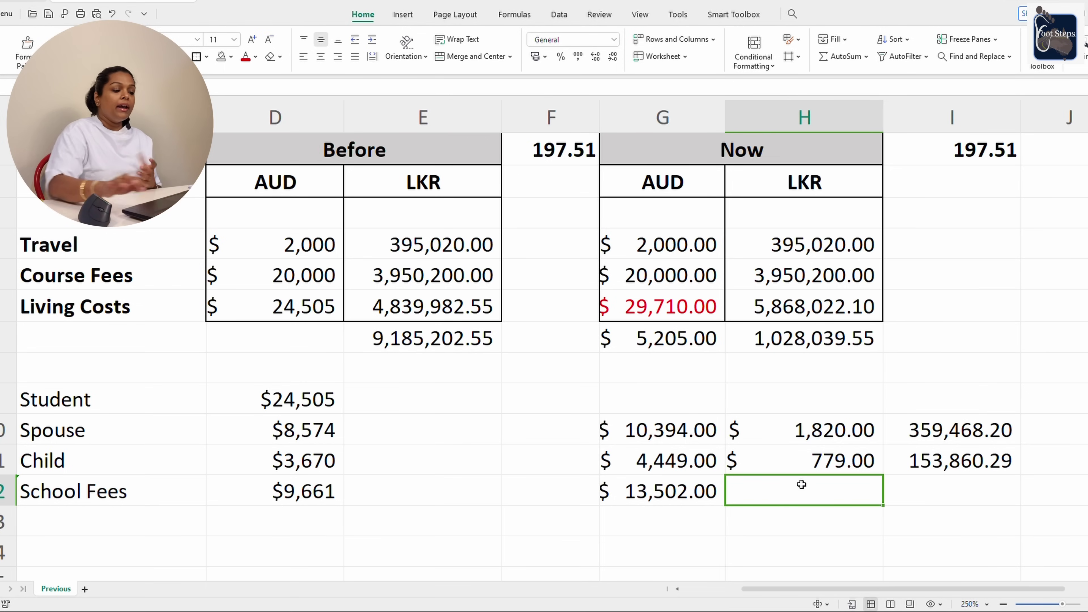
text(+)
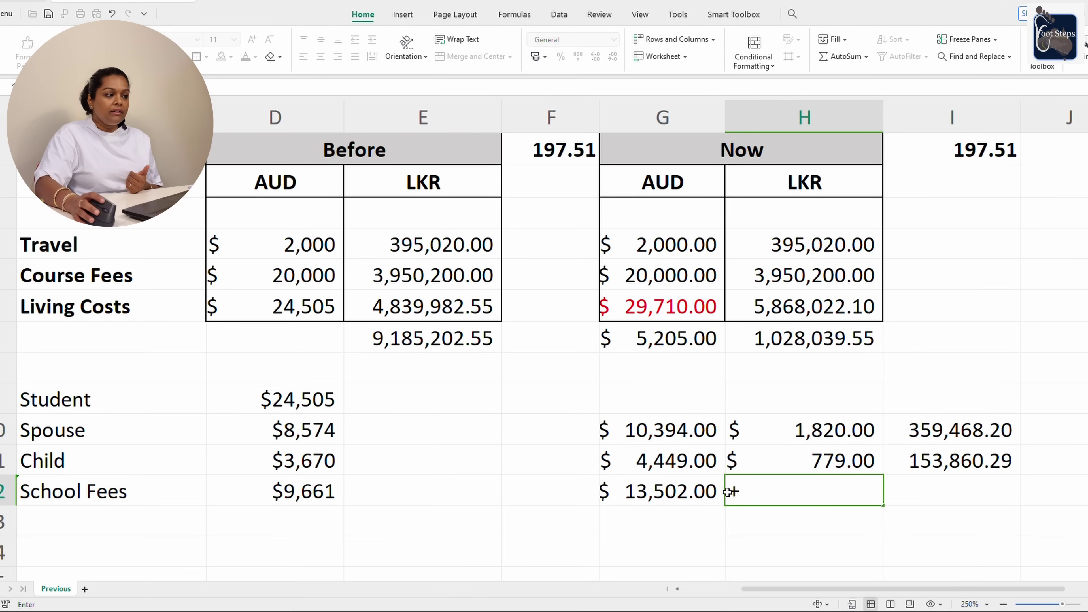
click(710, 491)
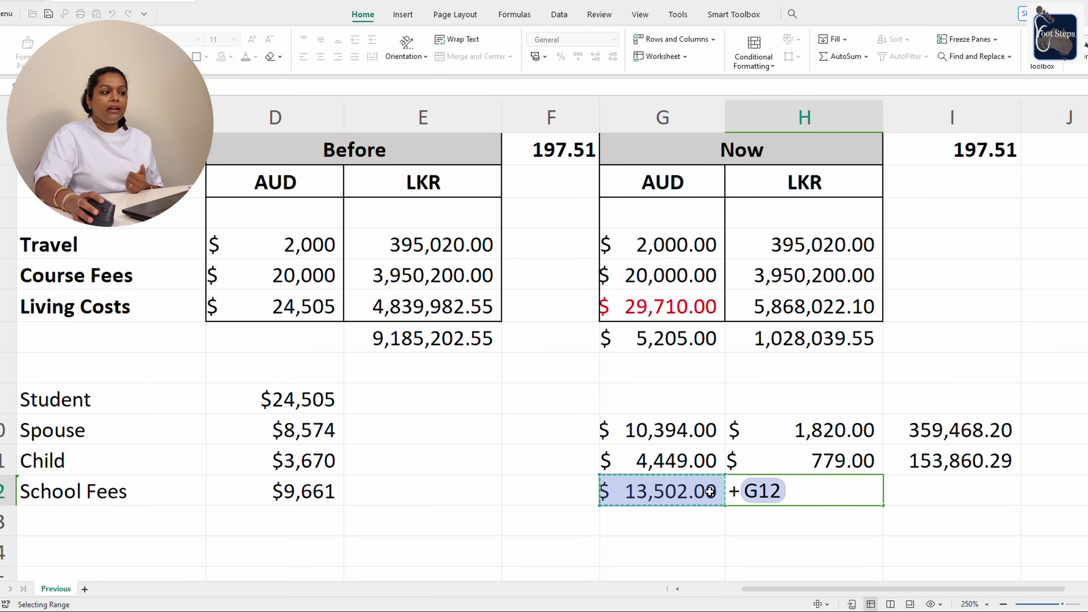
text(-)
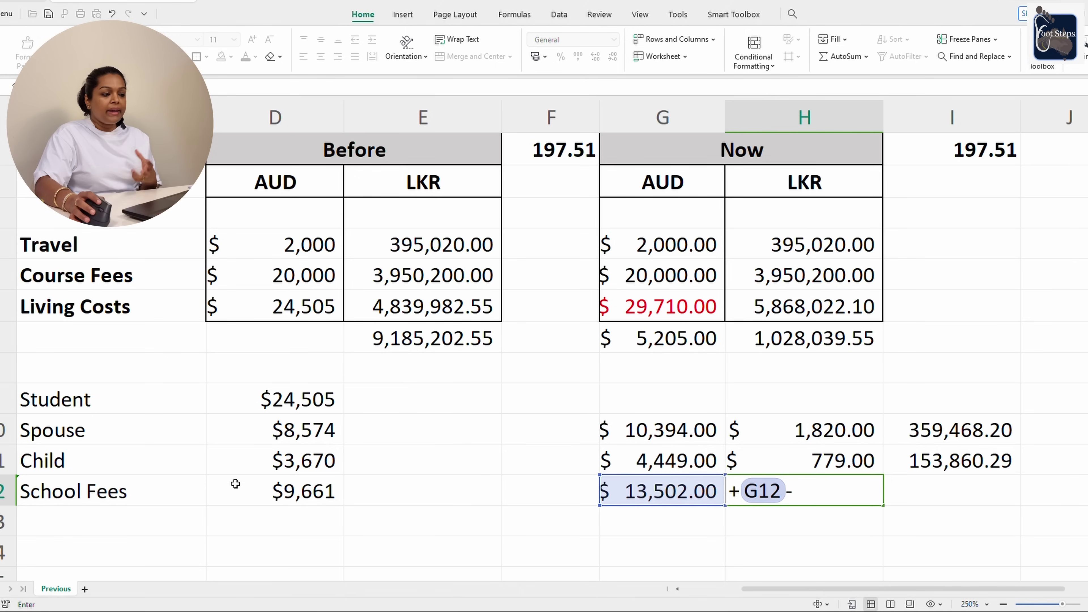
click(249, 494)
key(Return)
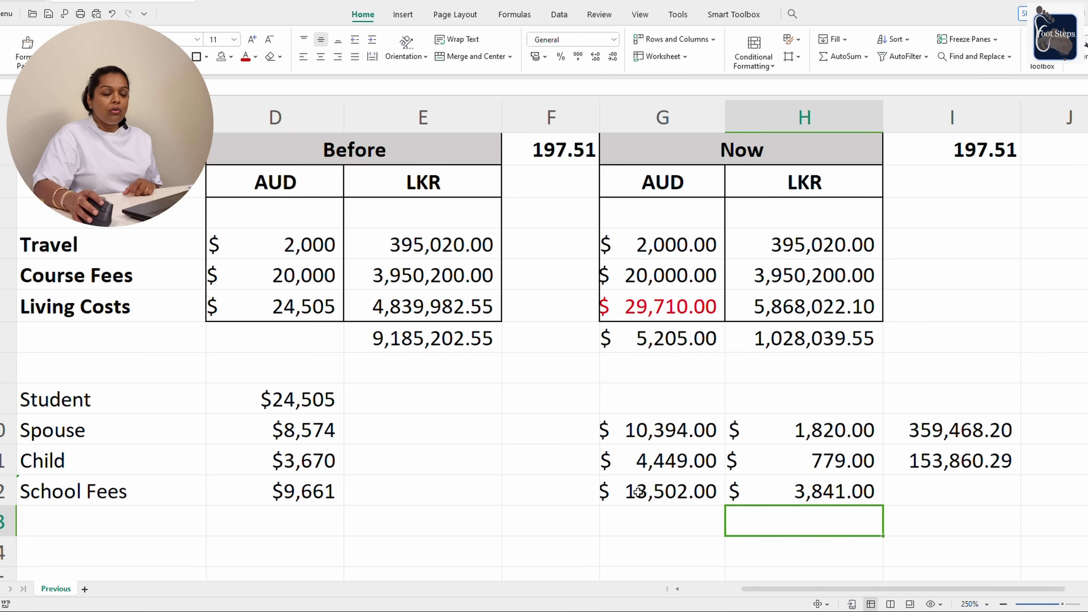
- Convert the School Fees increase to LKR in I12 by multiplying H12 by the exchange rate in I1
click(934, 494)
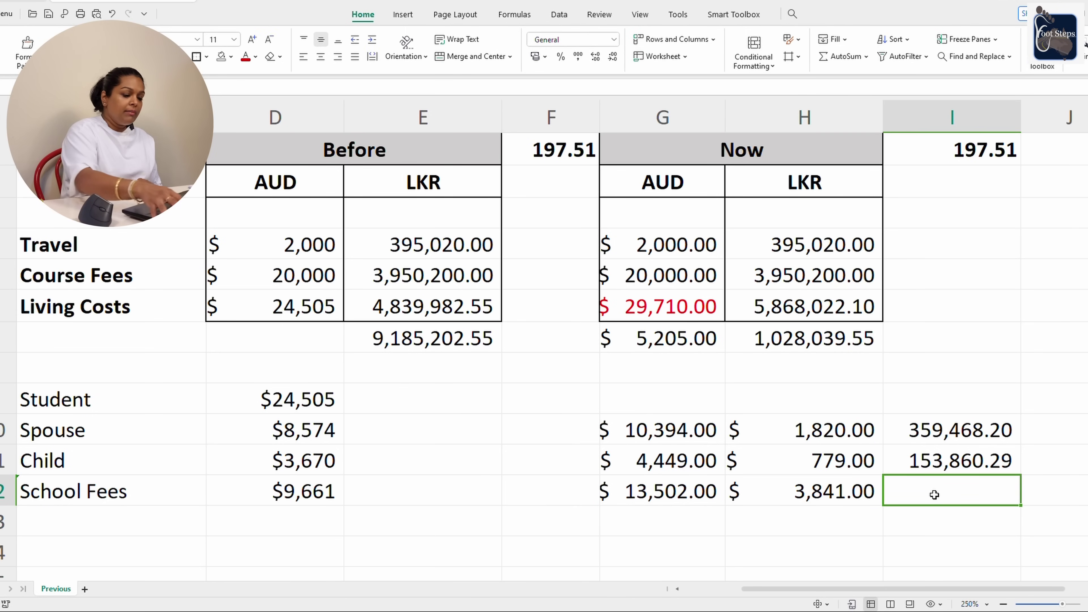
text(+)
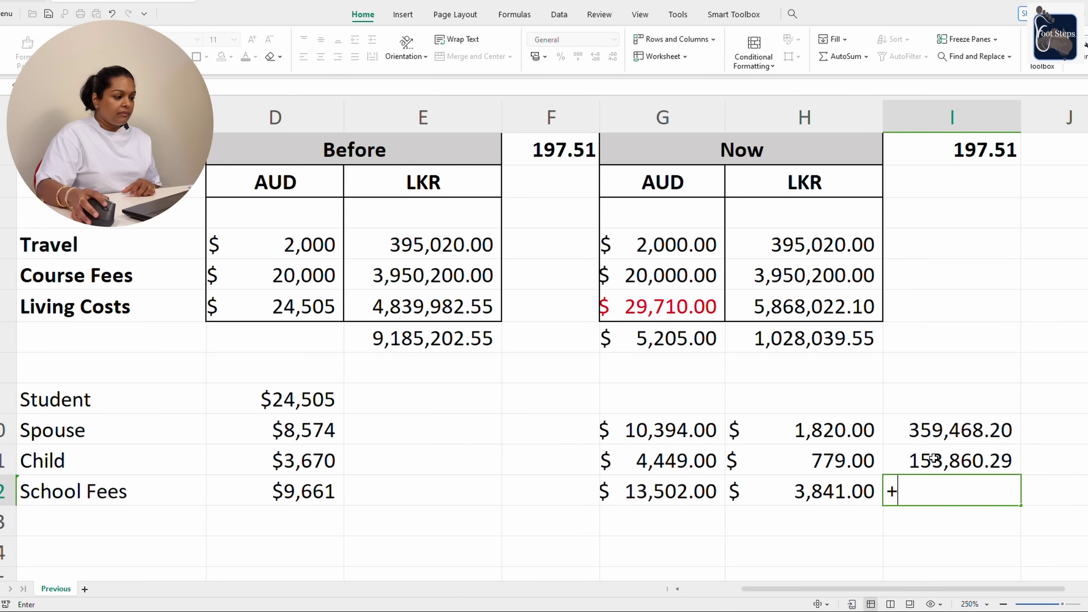
click(850, 490)
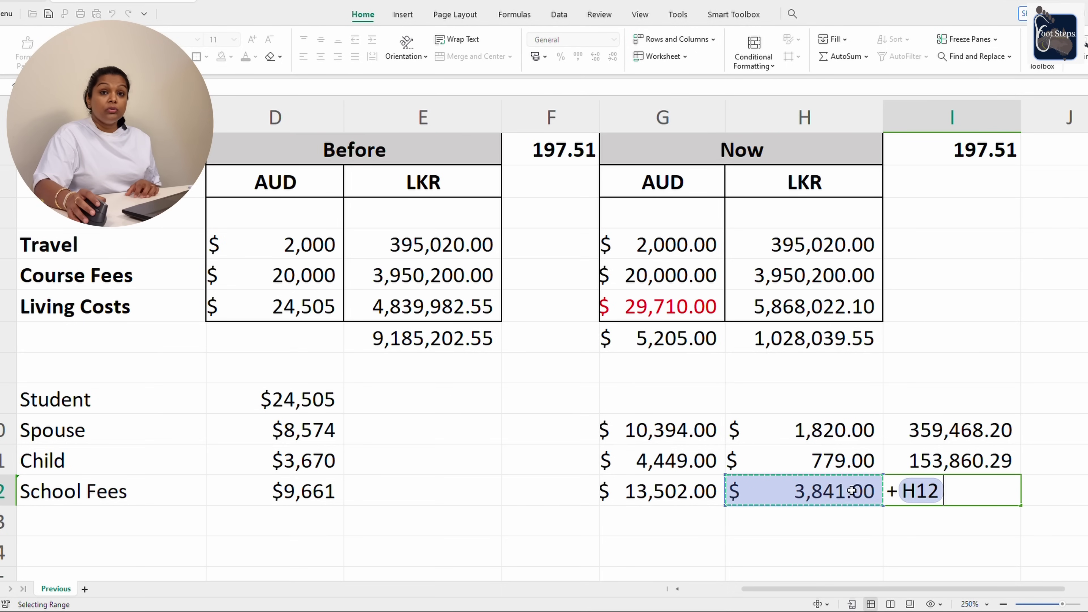
text(*)
click(970, 160)
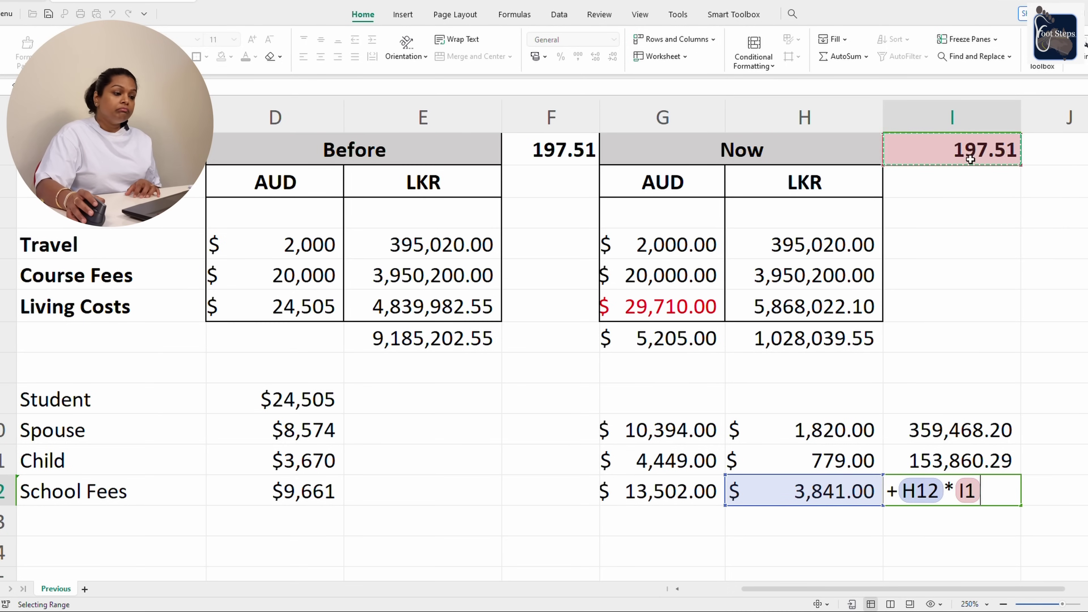
key(Return)
- Remove the dollar sign from the School Fees LKR increase in I12 and apply the thousands-separator number format
click(959, 497)
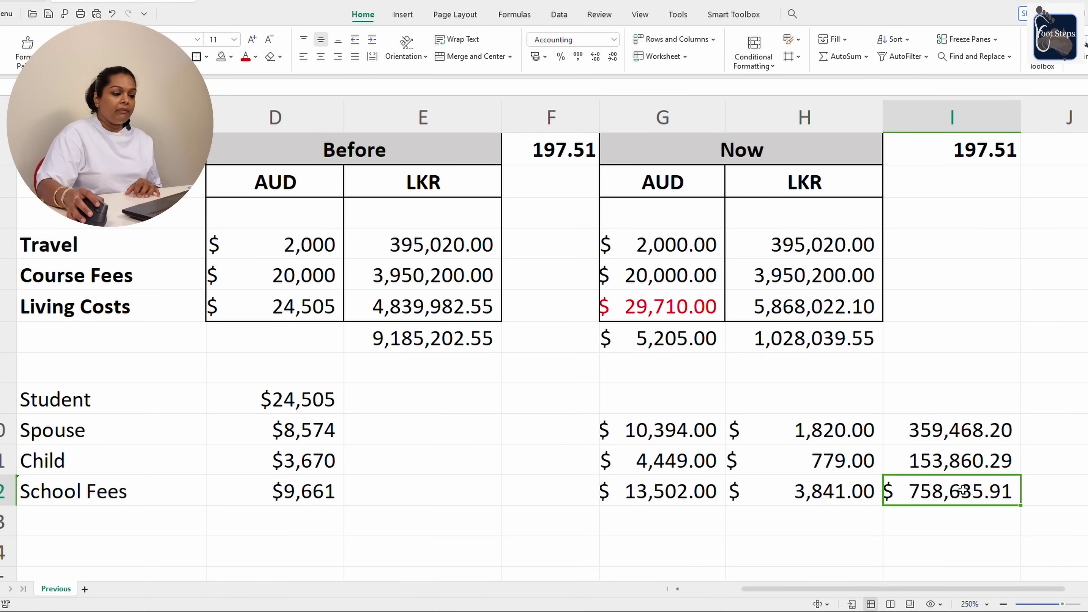
key(ctrl+shift+1)
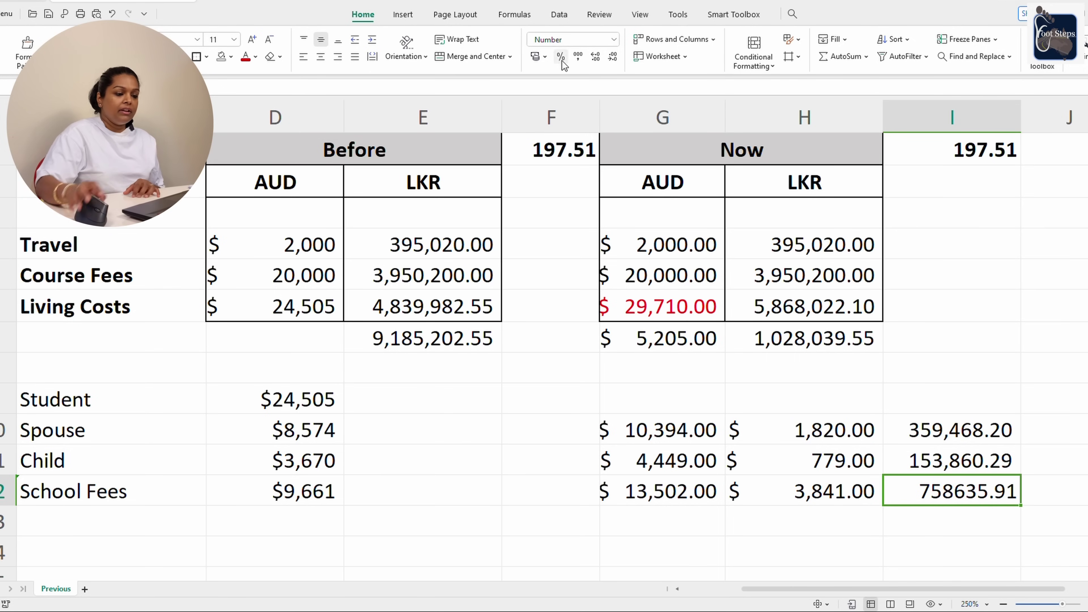
click(577, 56)
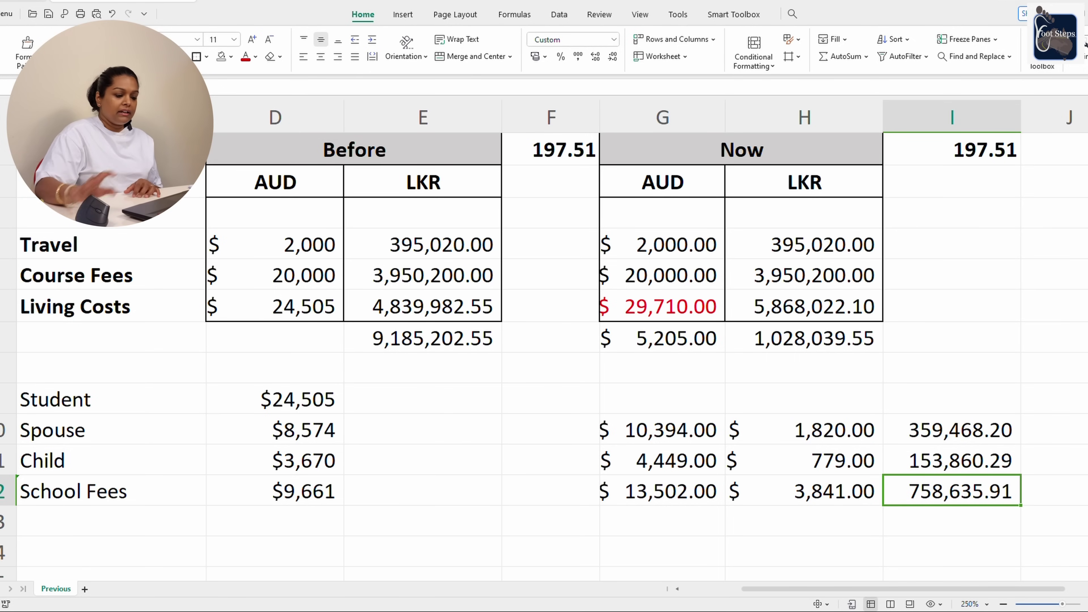
- Begin a formula in I13, directly below the School Fees LKR increase
click(960, 530)
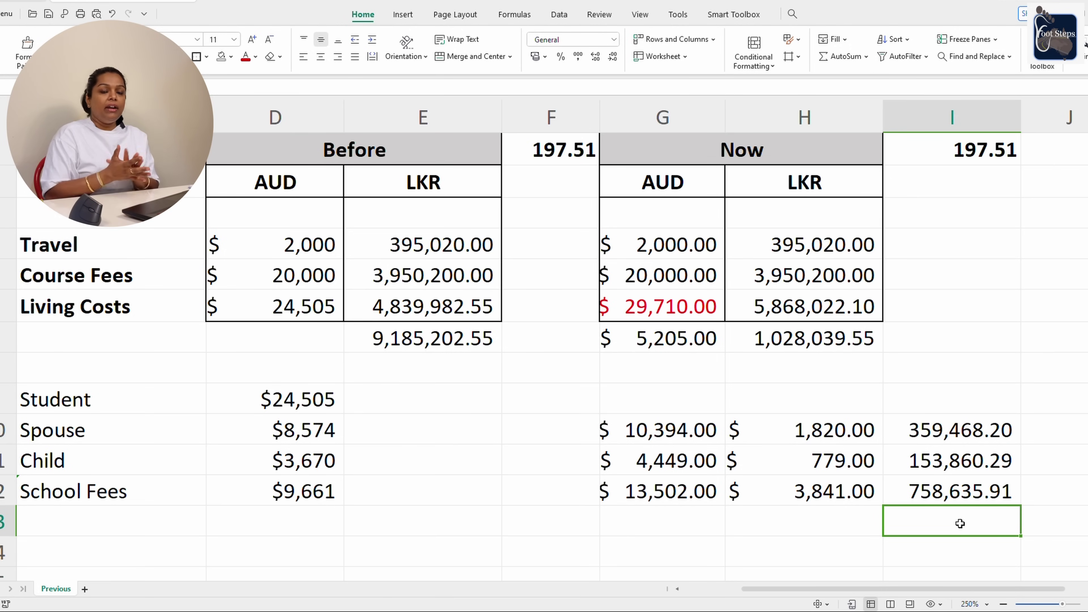
text(+)
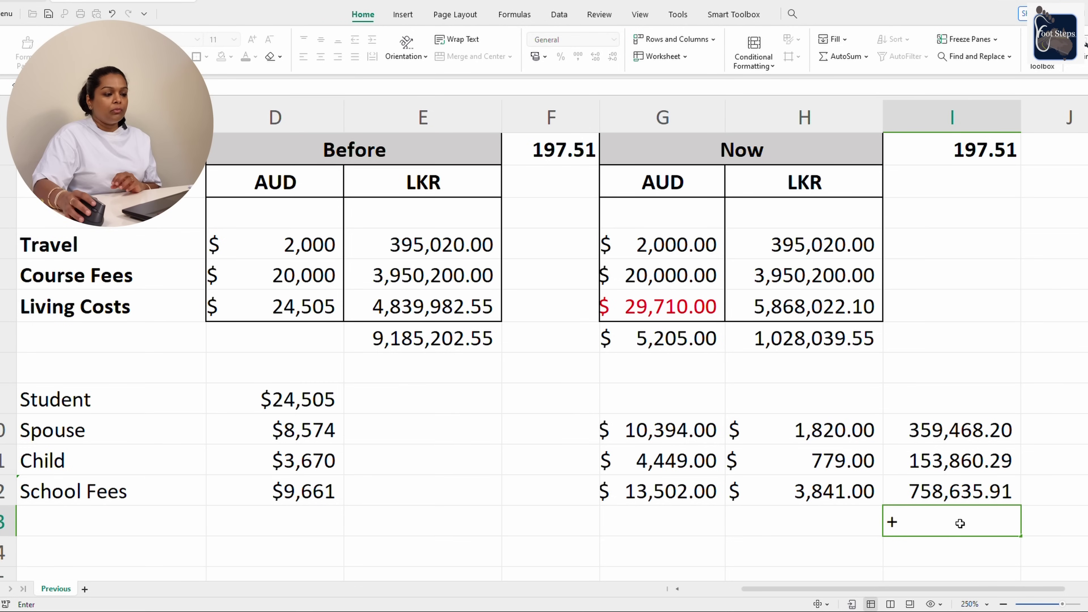